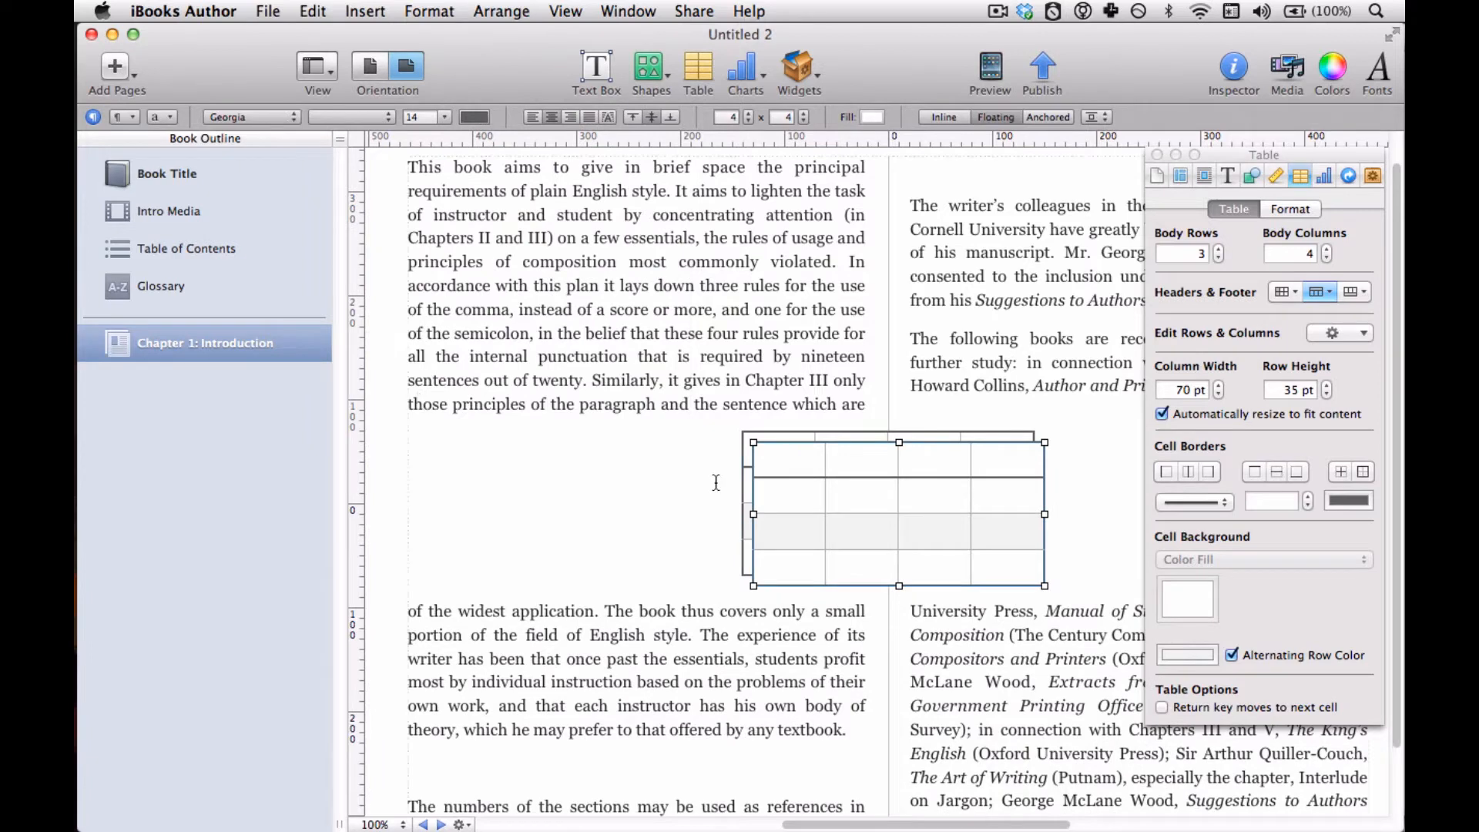
# Step: Move both floating tables into the left text column, one above the other, and narrow each table to 57 pt columns
pyautogui.moveTo(769, 466); pyautogui.dragTo(450, 455)
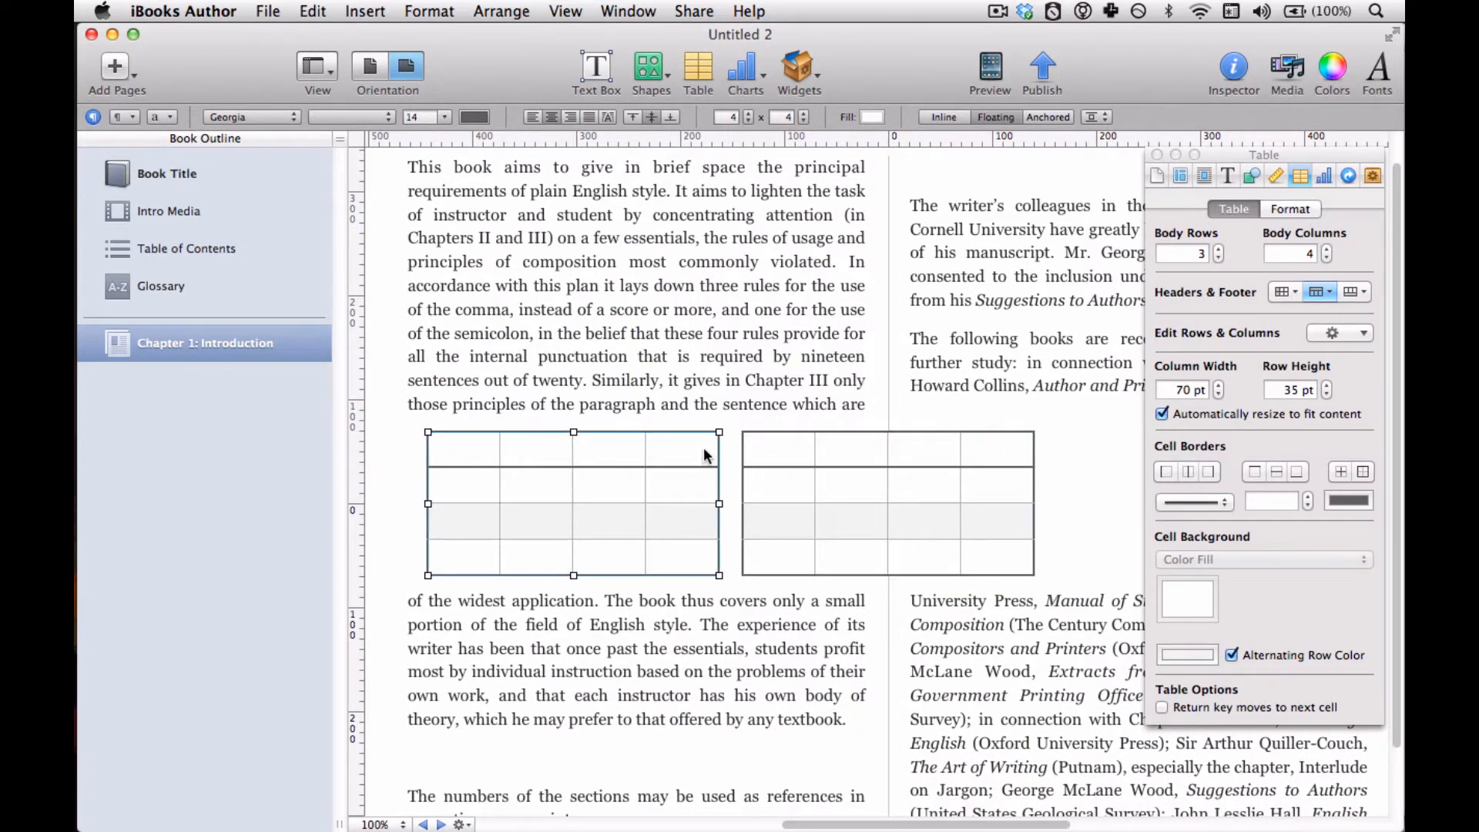
pyautogui.moveTo(719, 432); pyautogui.dragTo(665, 423)
pyautogui.moveTo(865, 490); pyautogui.dragTo(541, 258)
pyautogui.moveTo(717, 345); pyautogui.dragTo(664, 345)
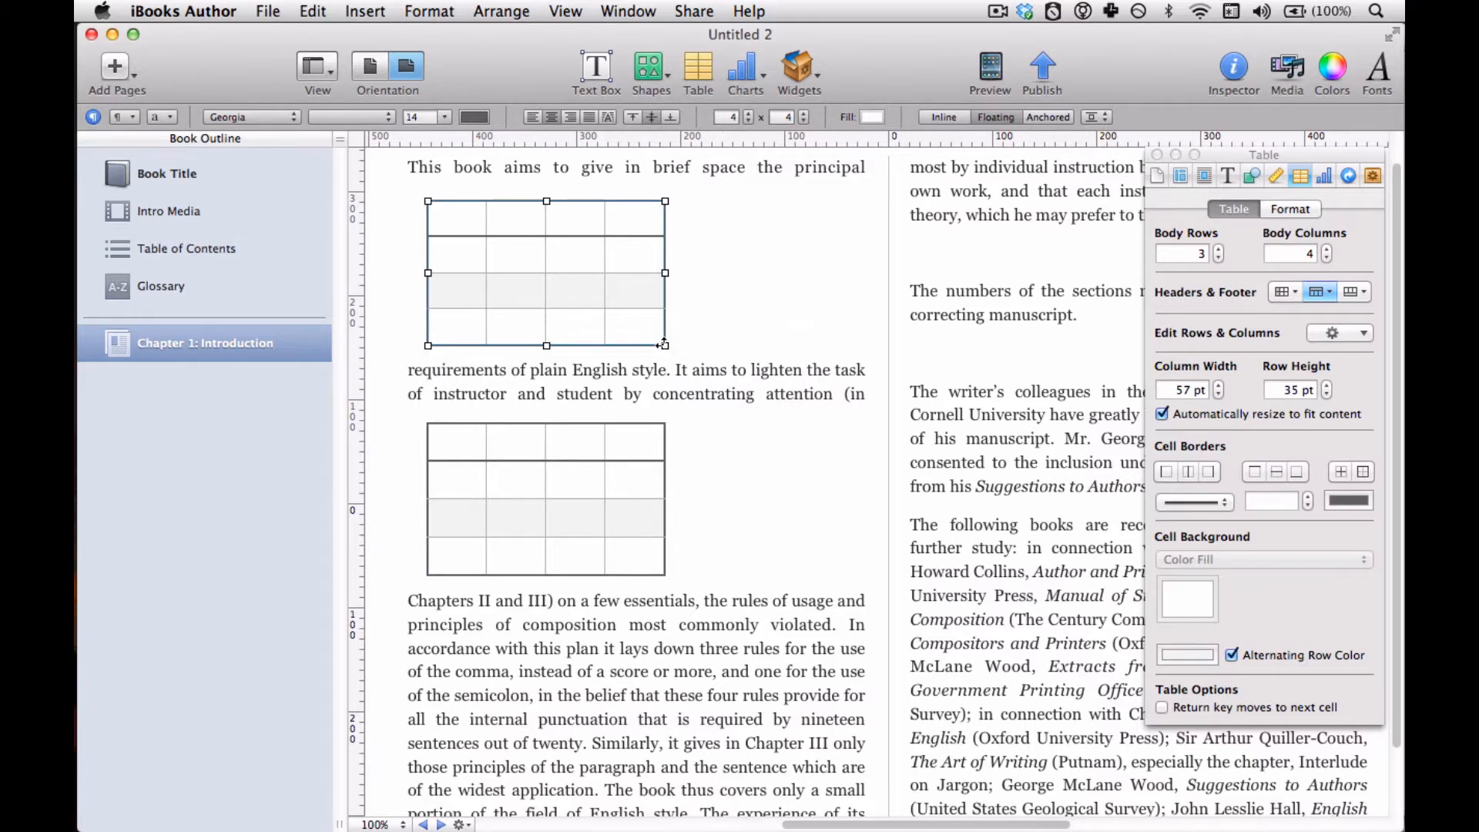
# Step: Duplicate the upper table beside the original and give the copy 6 body rows and 6 body columns
pyautogui.moveTo(595, 271); pyautogui.dragTo(849, 255)
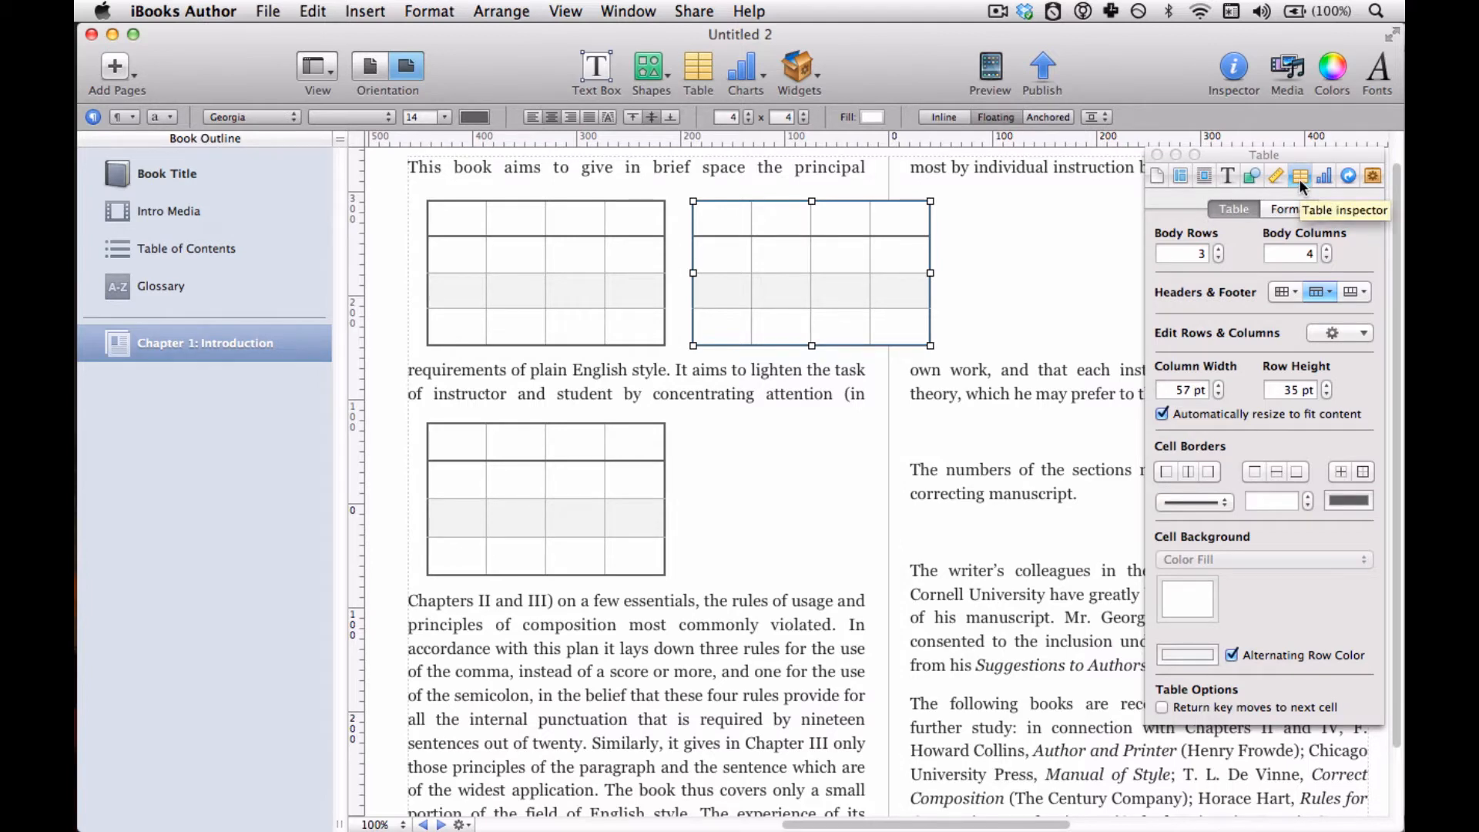
pyautogui.click(1219, 249)
pyautogui.click(1219, 249)
pyautogui.click(1218, 249)
pyautogui.click(1327, 248)
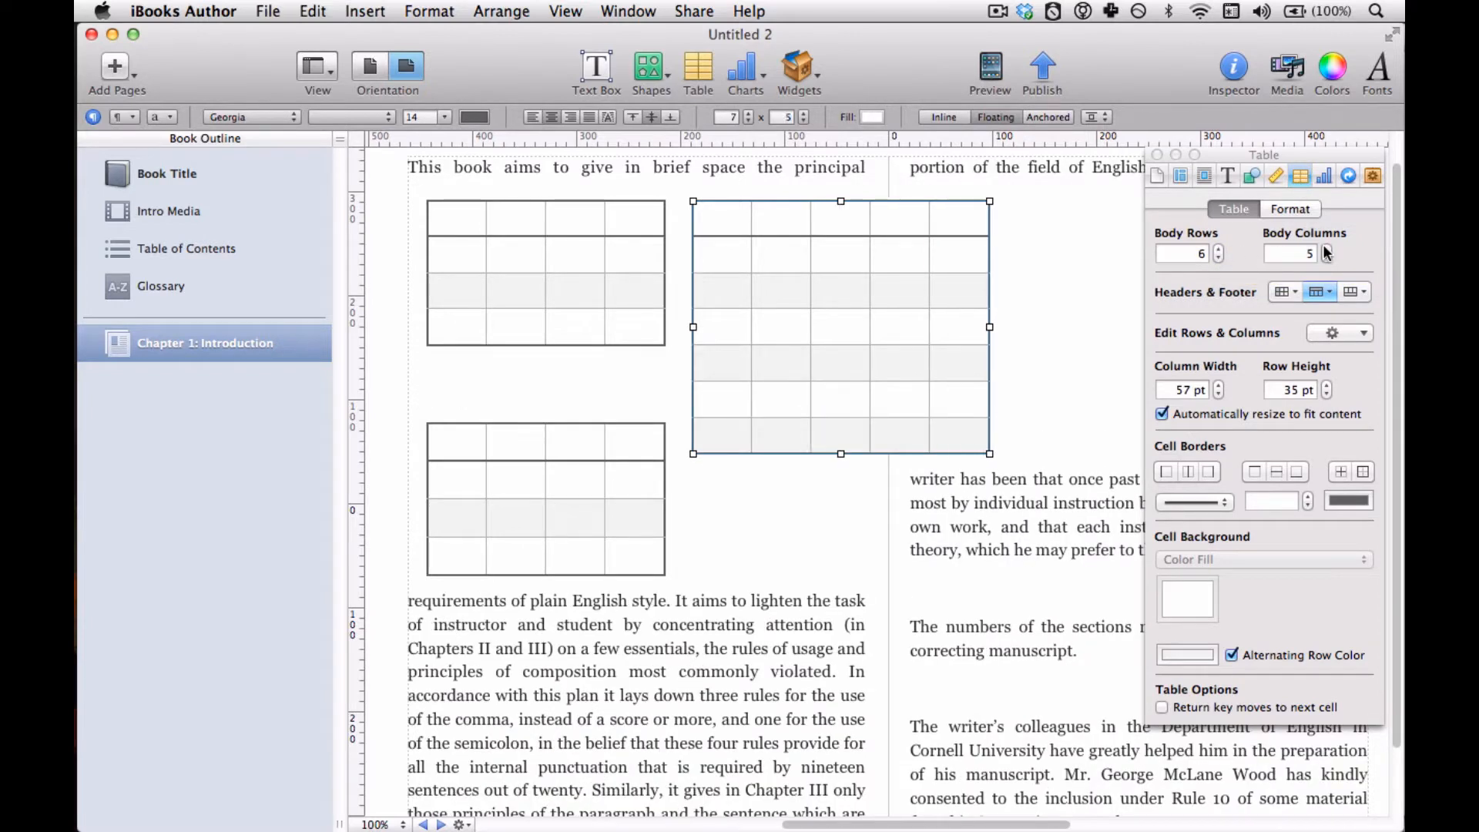
pyautogui.click(1327, 248)
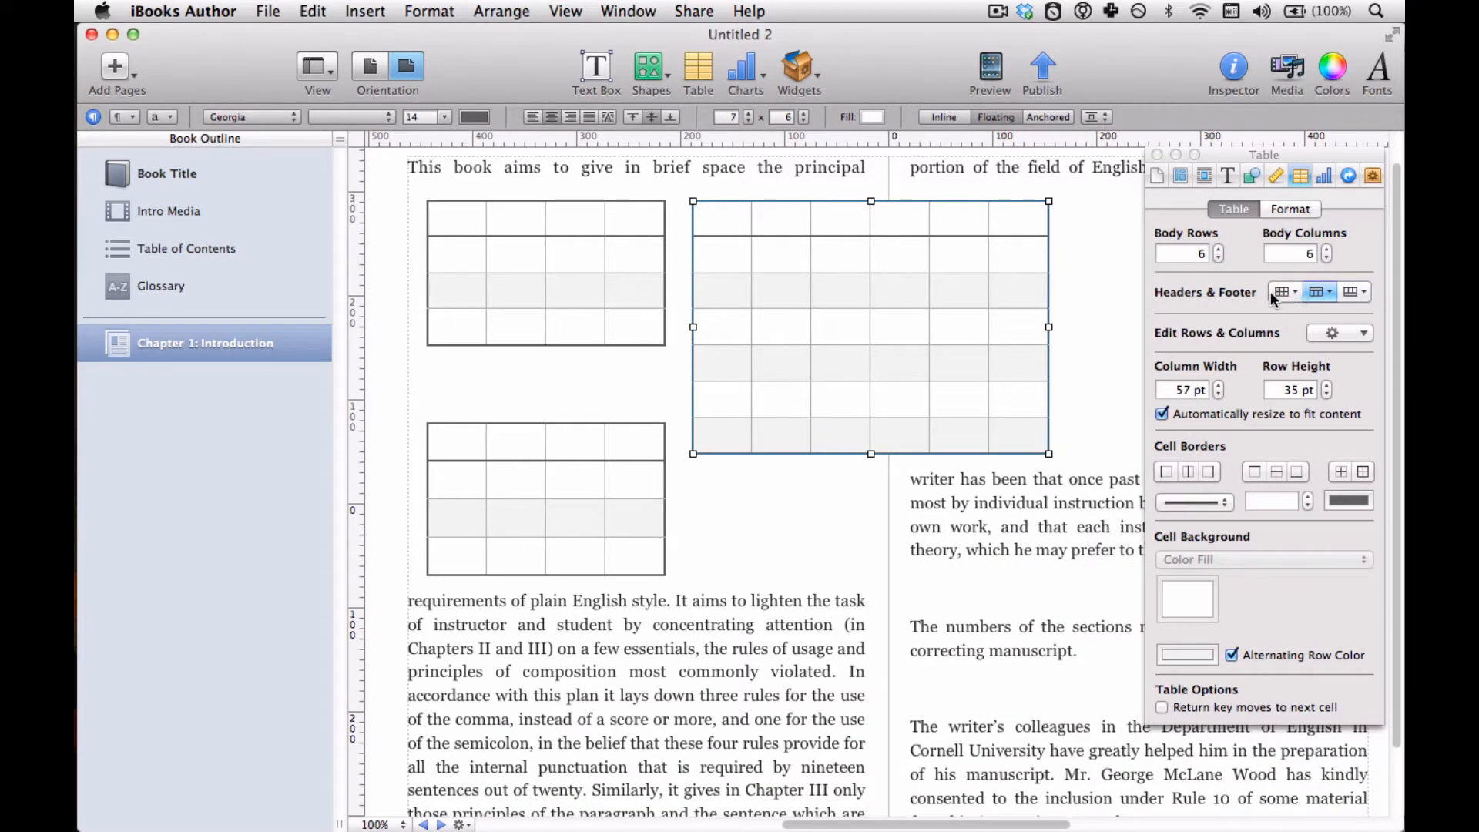
# Step: Set the duplicated table's column width to 70 pt and turn off its alternating row color
pyautogui.click(1219, 386)
pyautogui.moveTo(1219, 386); pyautogui.dragTo(1219, 386)
pyautogui.click(1219, 387)
pyautogui.click(1219, 386)
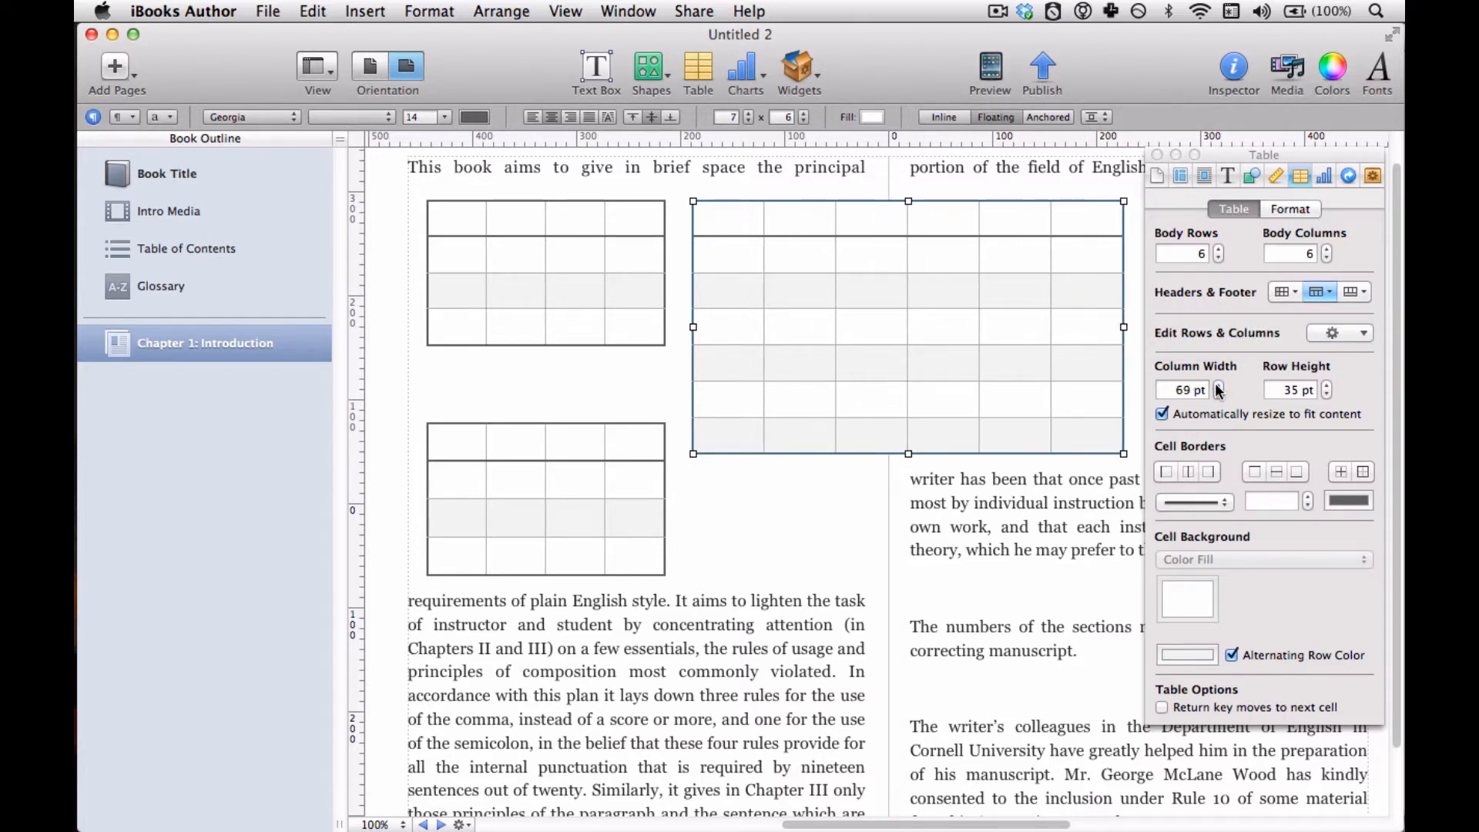
pyautogui.click(1219, 386)
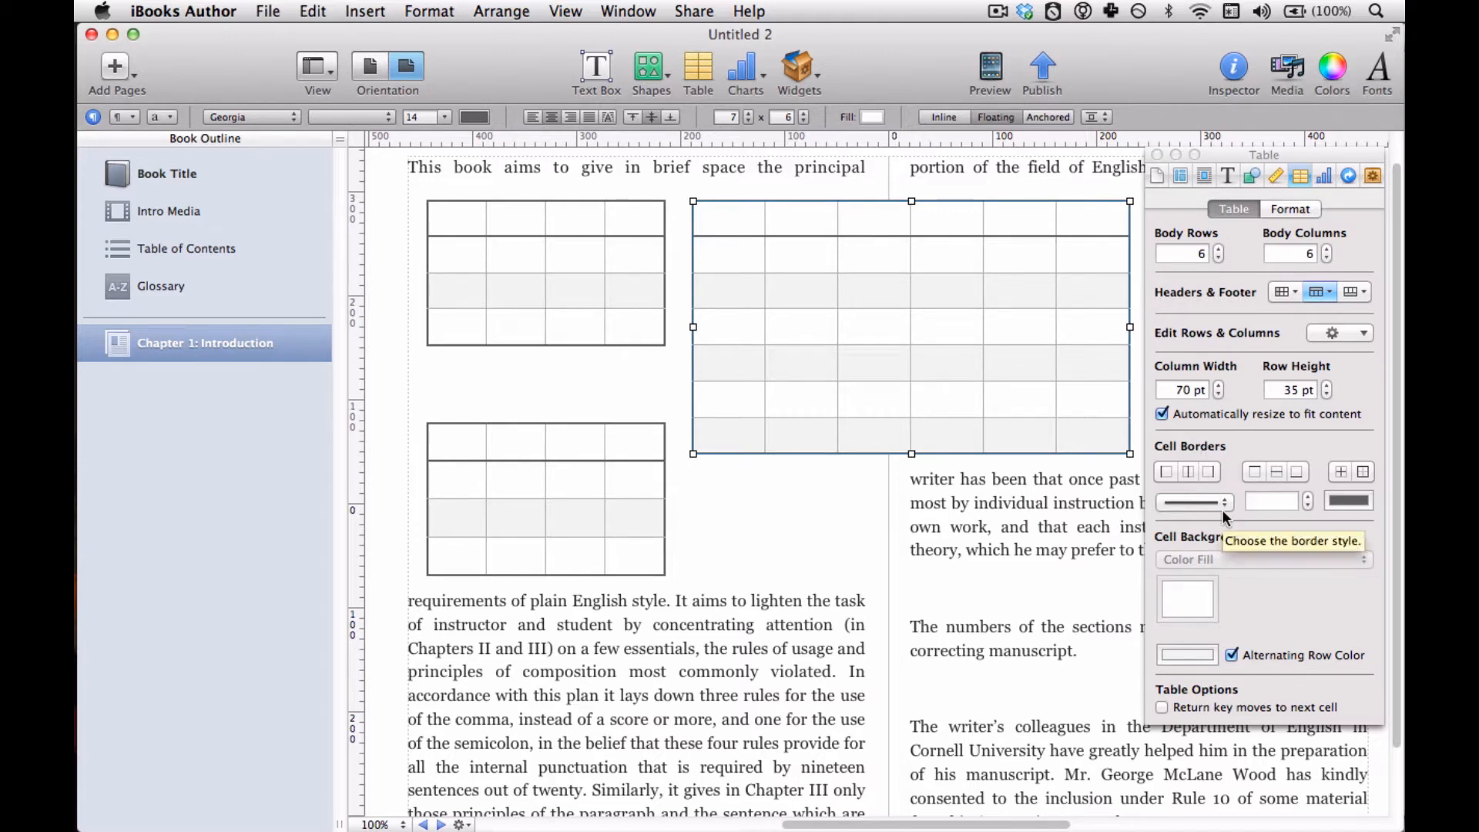
pyautogui.click(1233, 655)
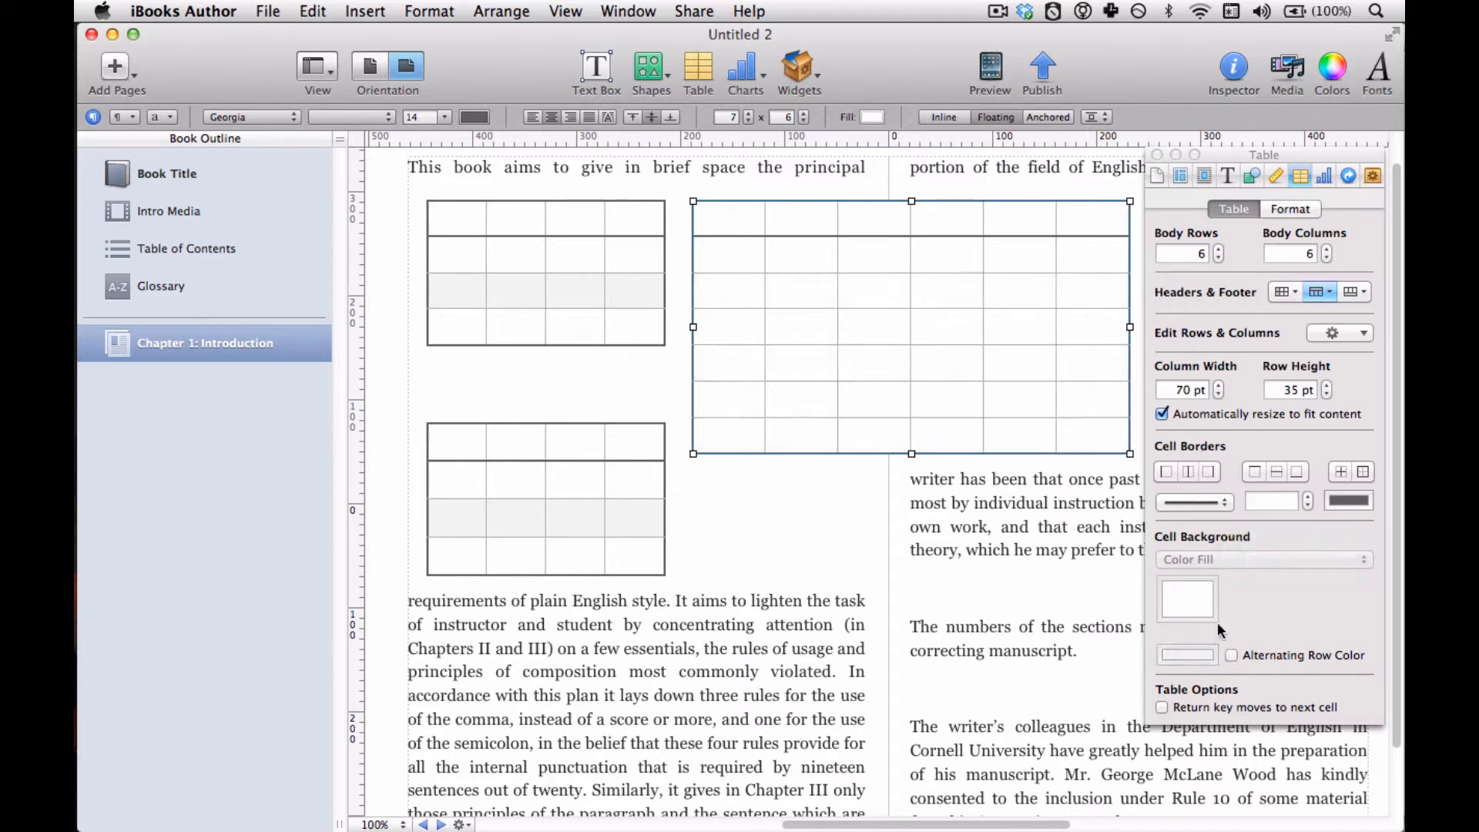
# Step: Close the table inspector and delete all three tables from the chapter page
pyautogui.click(1156, 154)
pyautogui.click(935, 229)
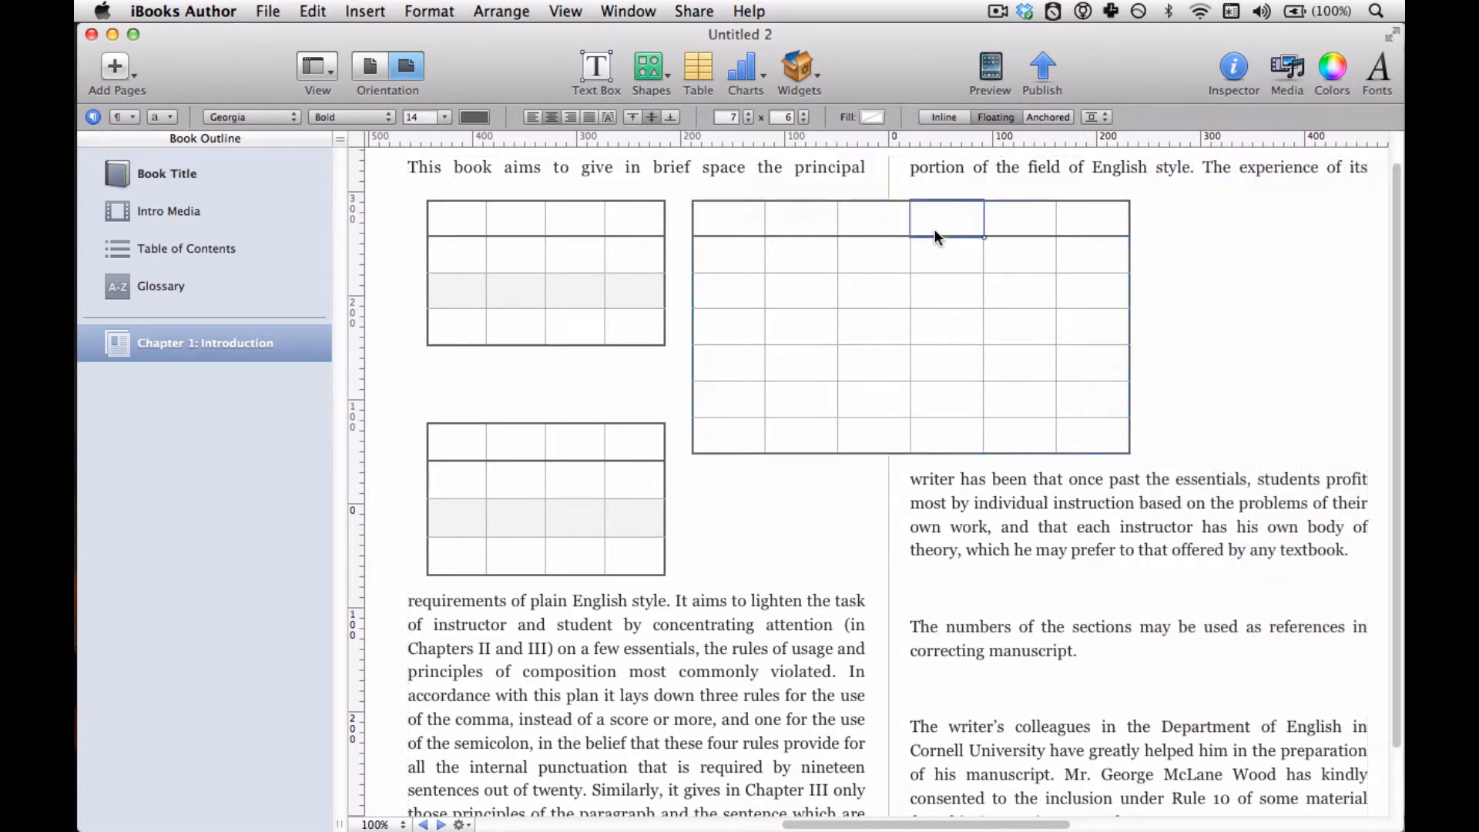
pyautogui.click(1139, 256)
pyautogui.click(1083, 280)
pyautogui.press('Delete')
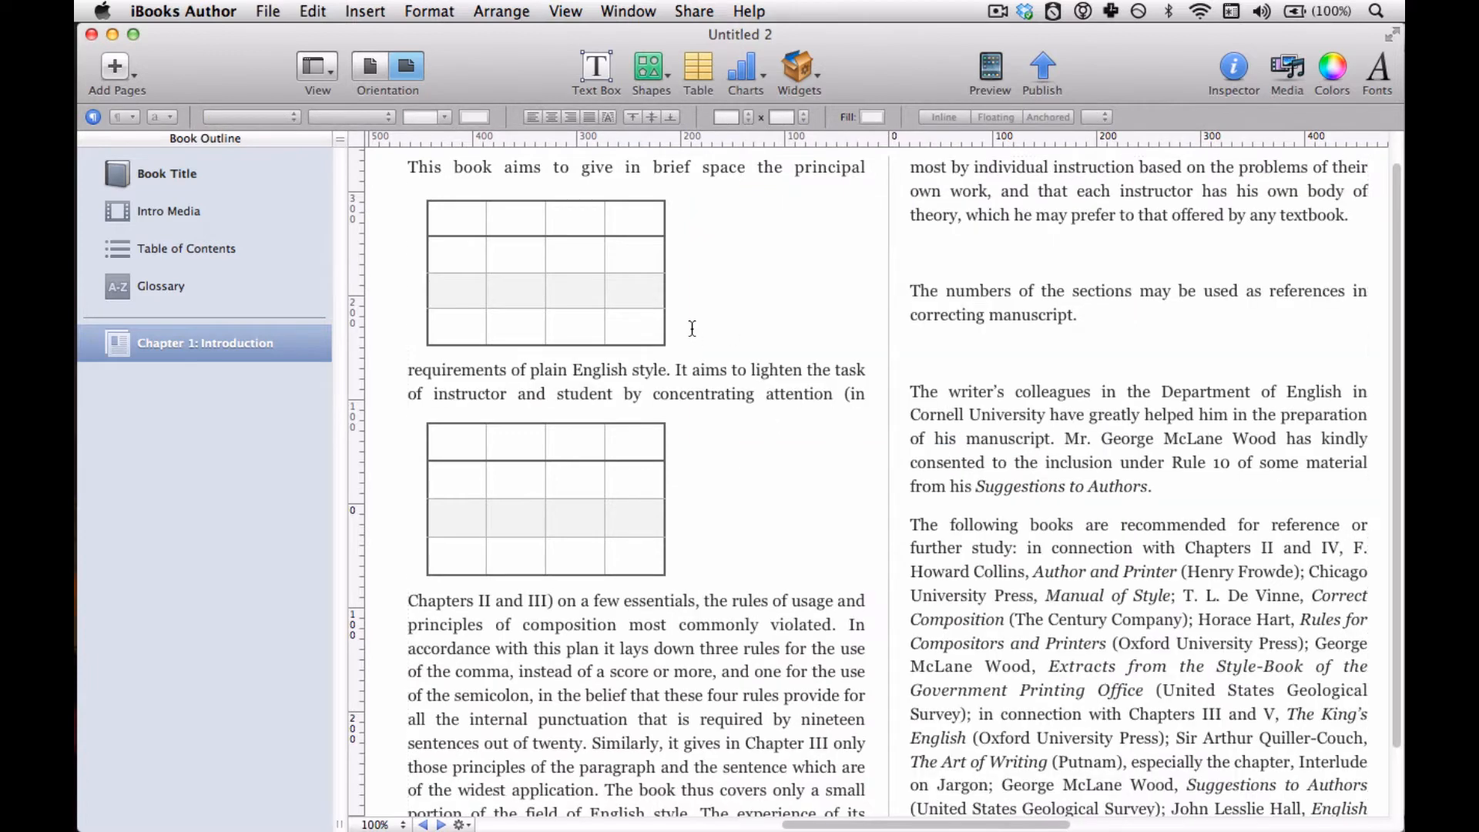
pyautogui.click(622, 313)
pyautogui.press('Delete')
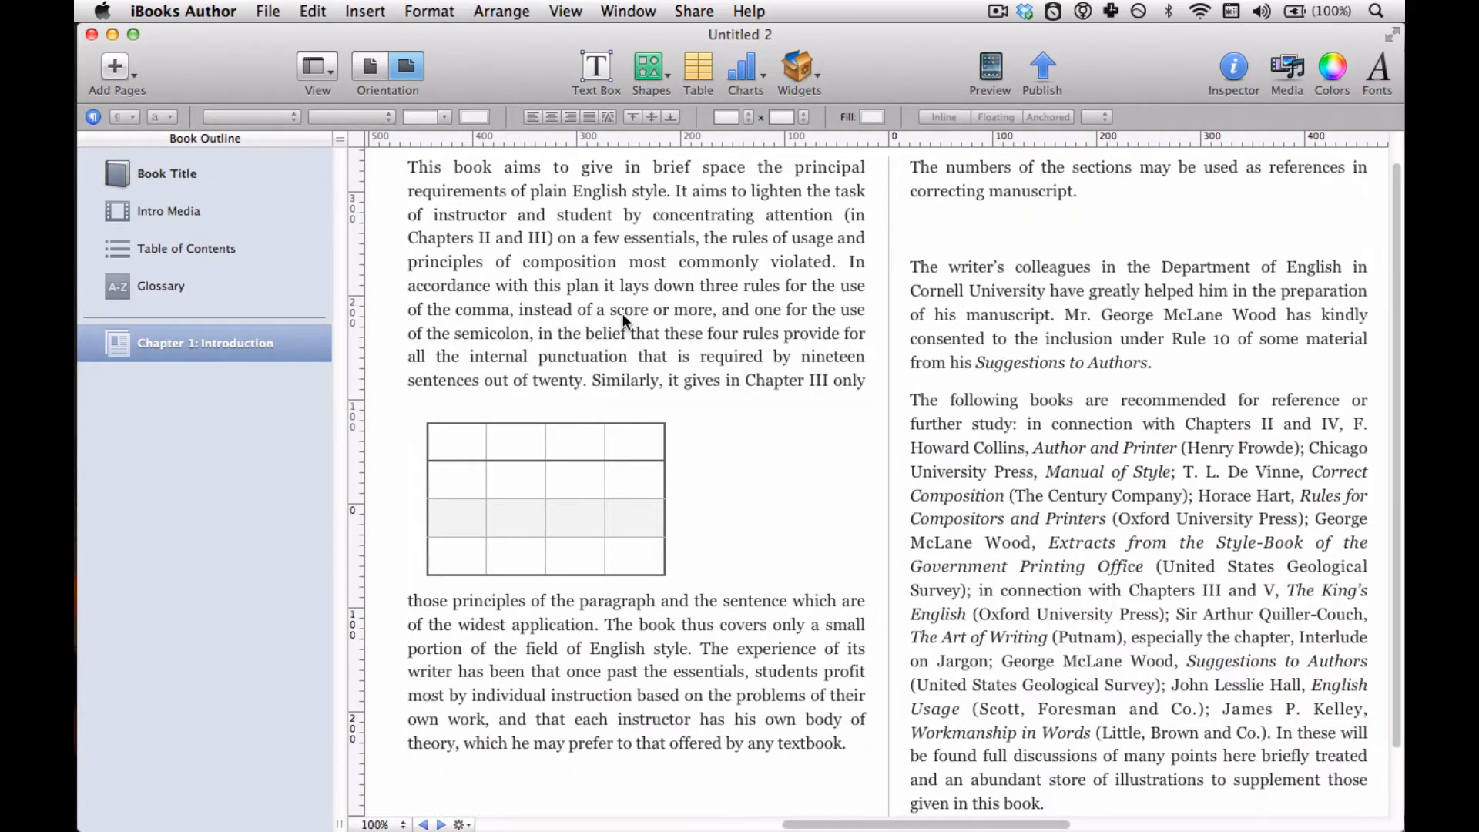
pyautogui.click(586, 466)
pyautogui.press('Delete')
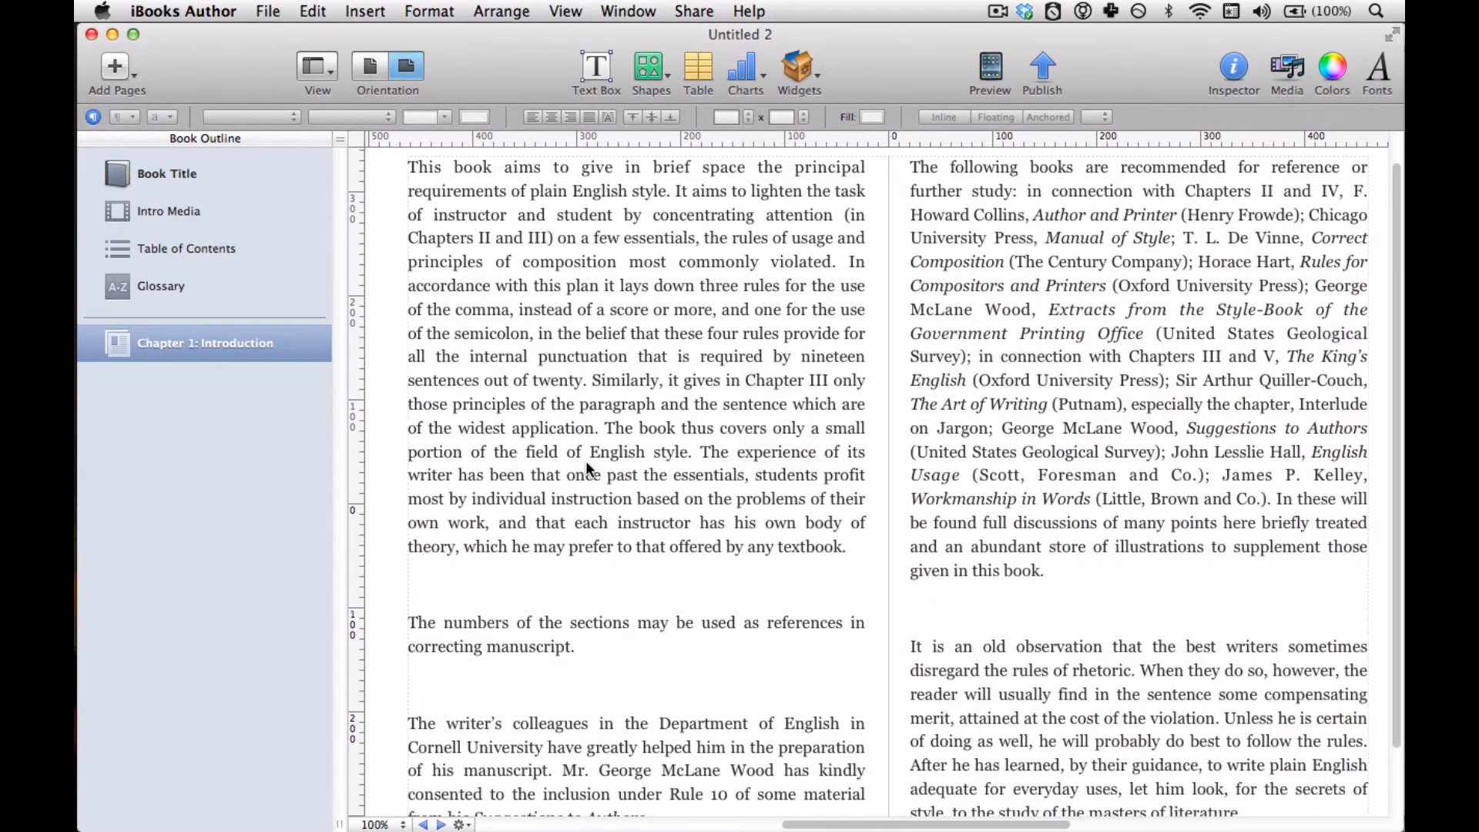
# Step: Place the insertion point in the empty paragraph after "any textbook." and copy cells A1:B4 from the Google spreadsheet in Chrome
pyautogui.click(647, 588)
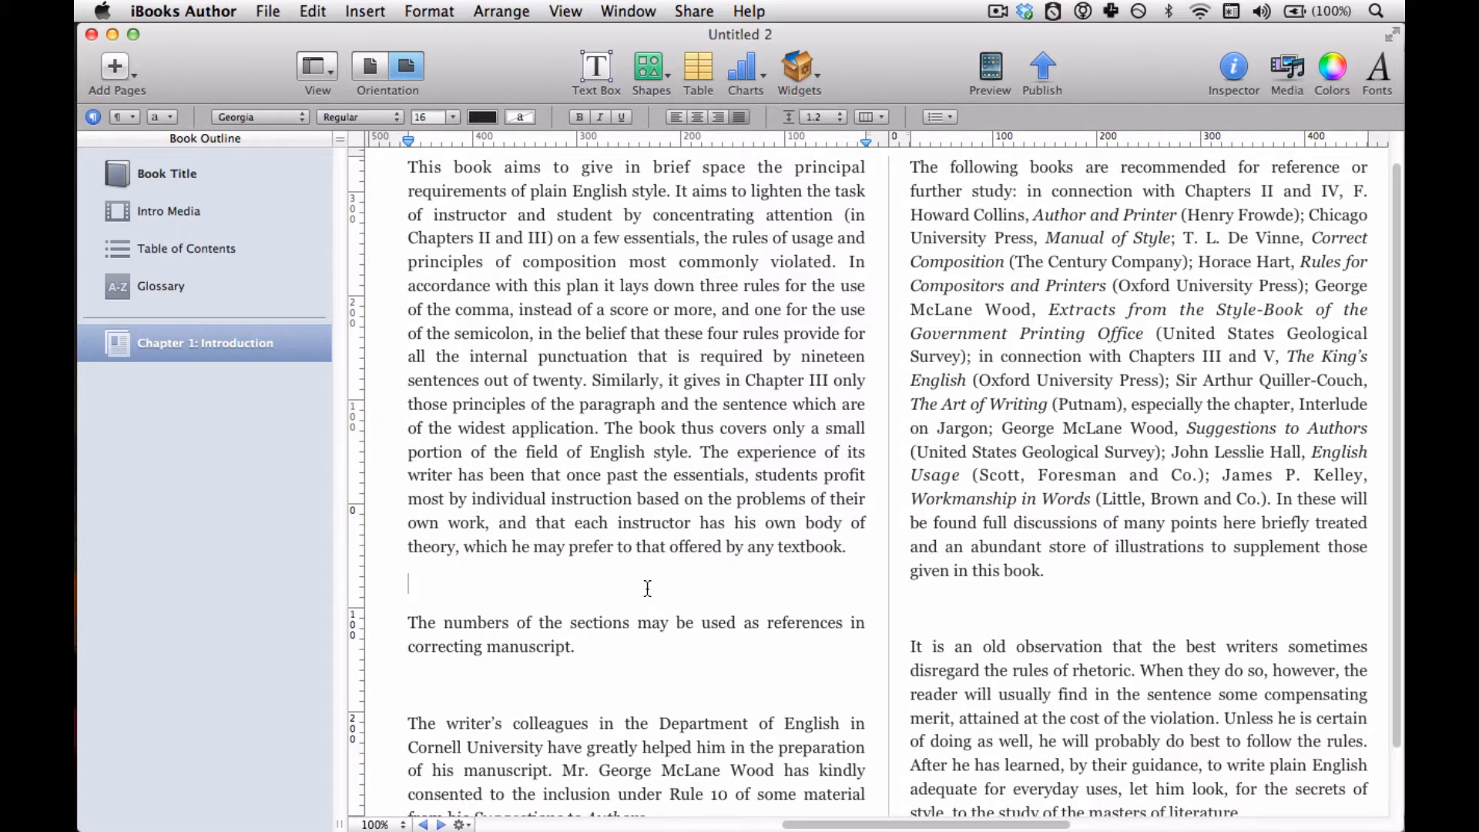
pyautogui.press('super+Tab')
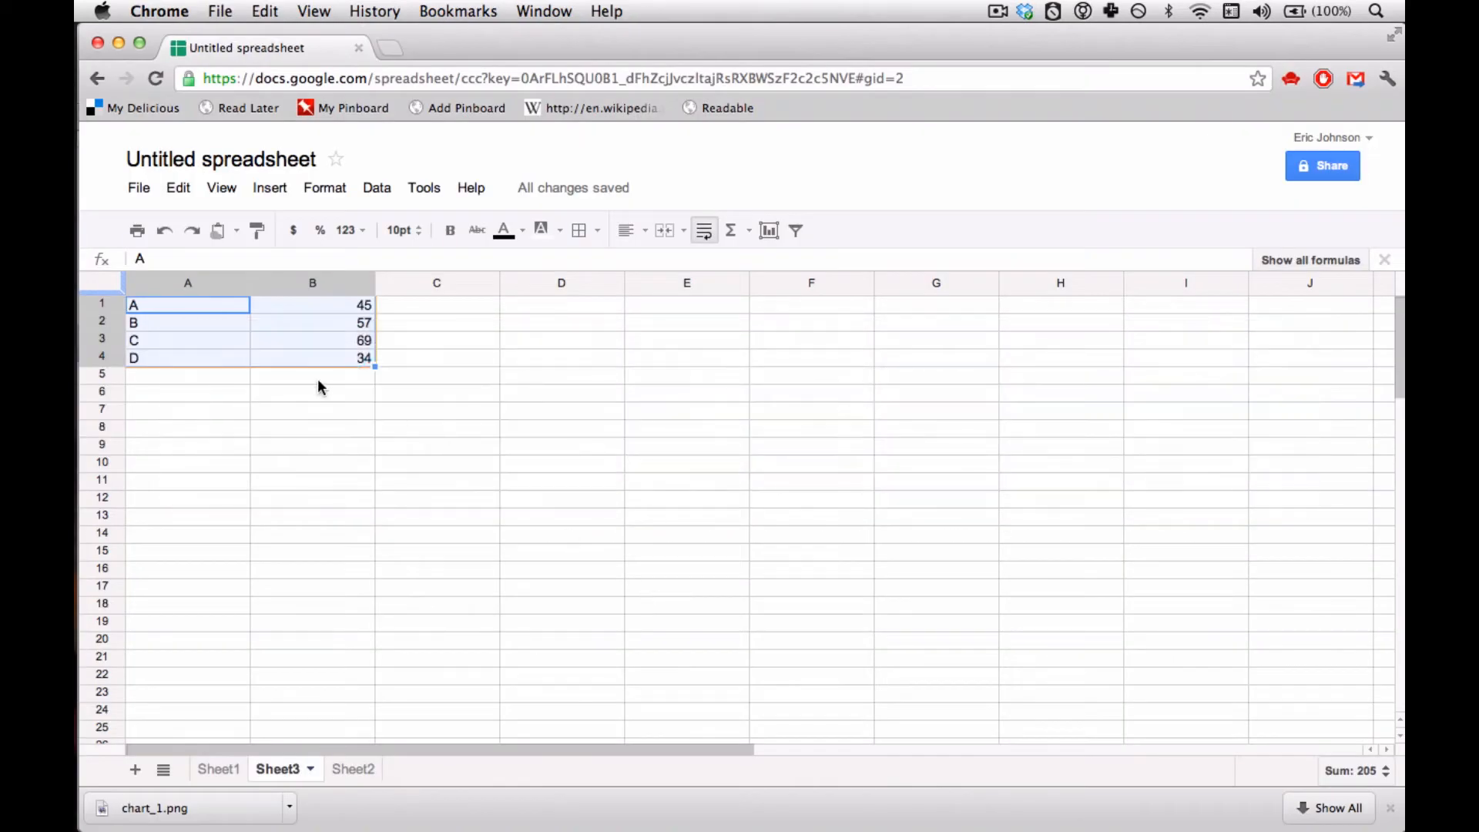
pyautogui.click(240, 9)
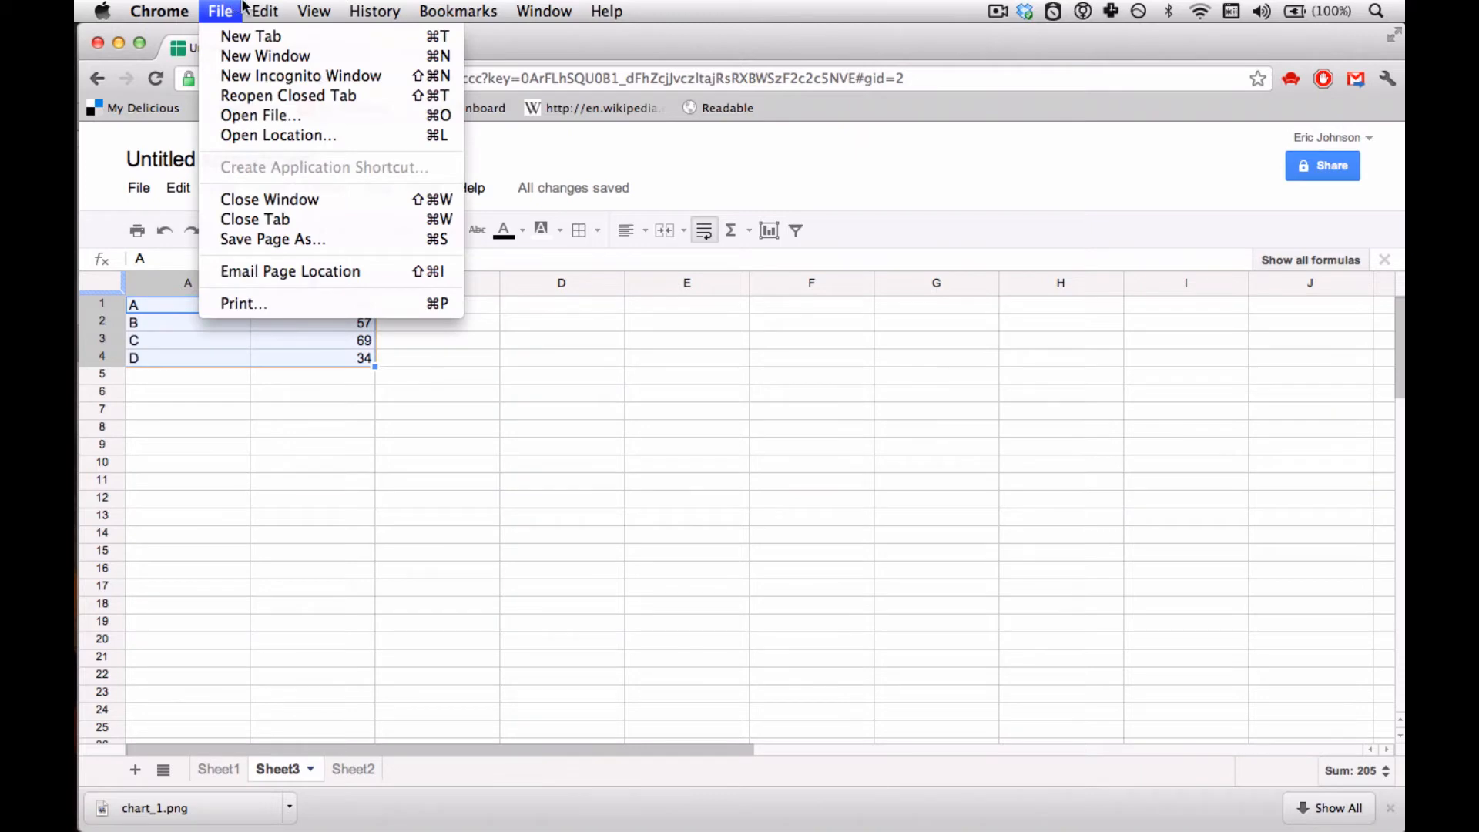
pyautogui.moveTo(265, 11)
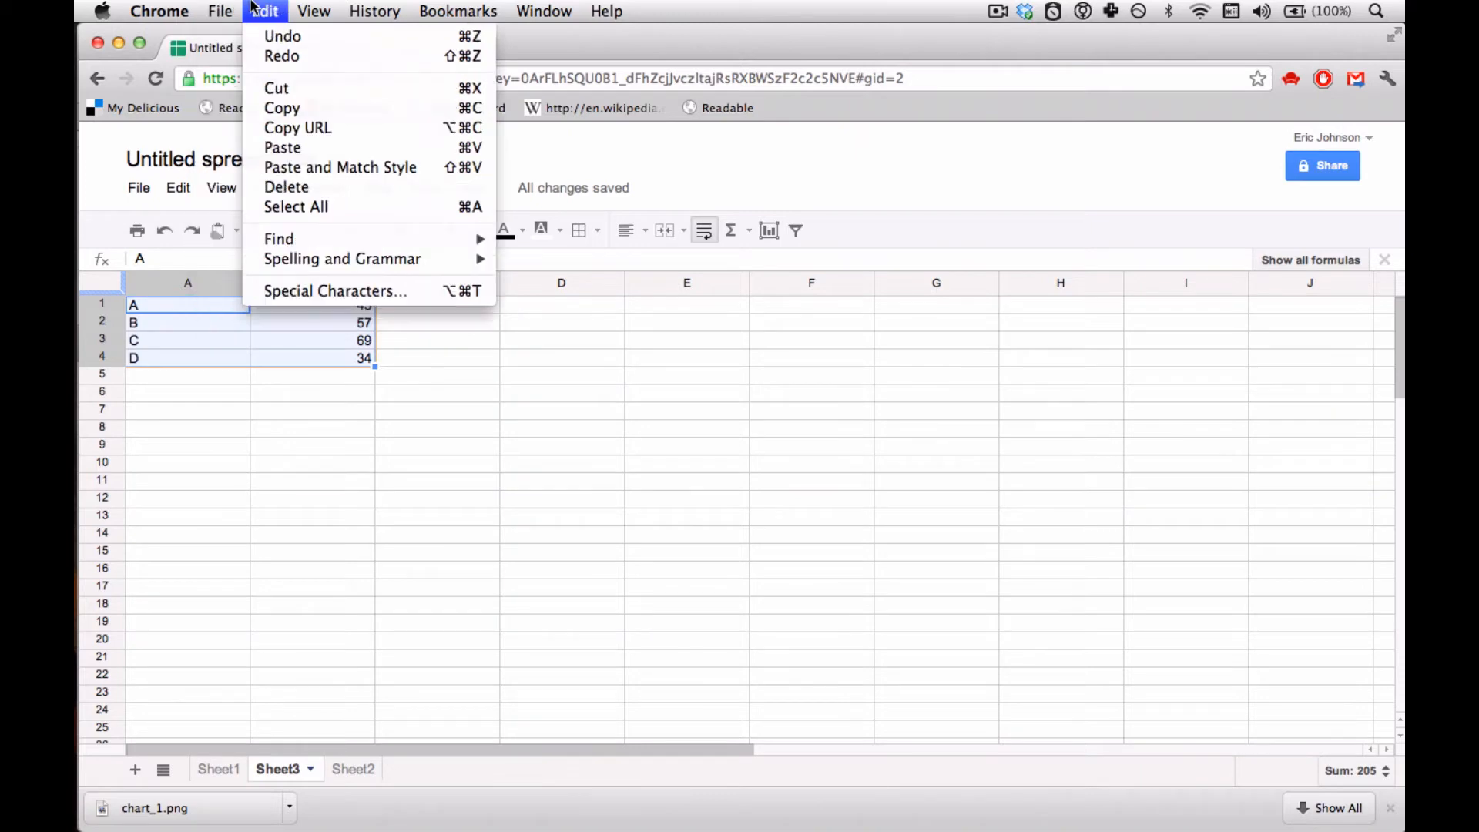
pyautogui.click(295, 108)
# Step: Switch back to iBooks Author, paste the copied cells into the empty paragraph, and separate them from the following text with a blank line
pyautogui.press('super+Tab')
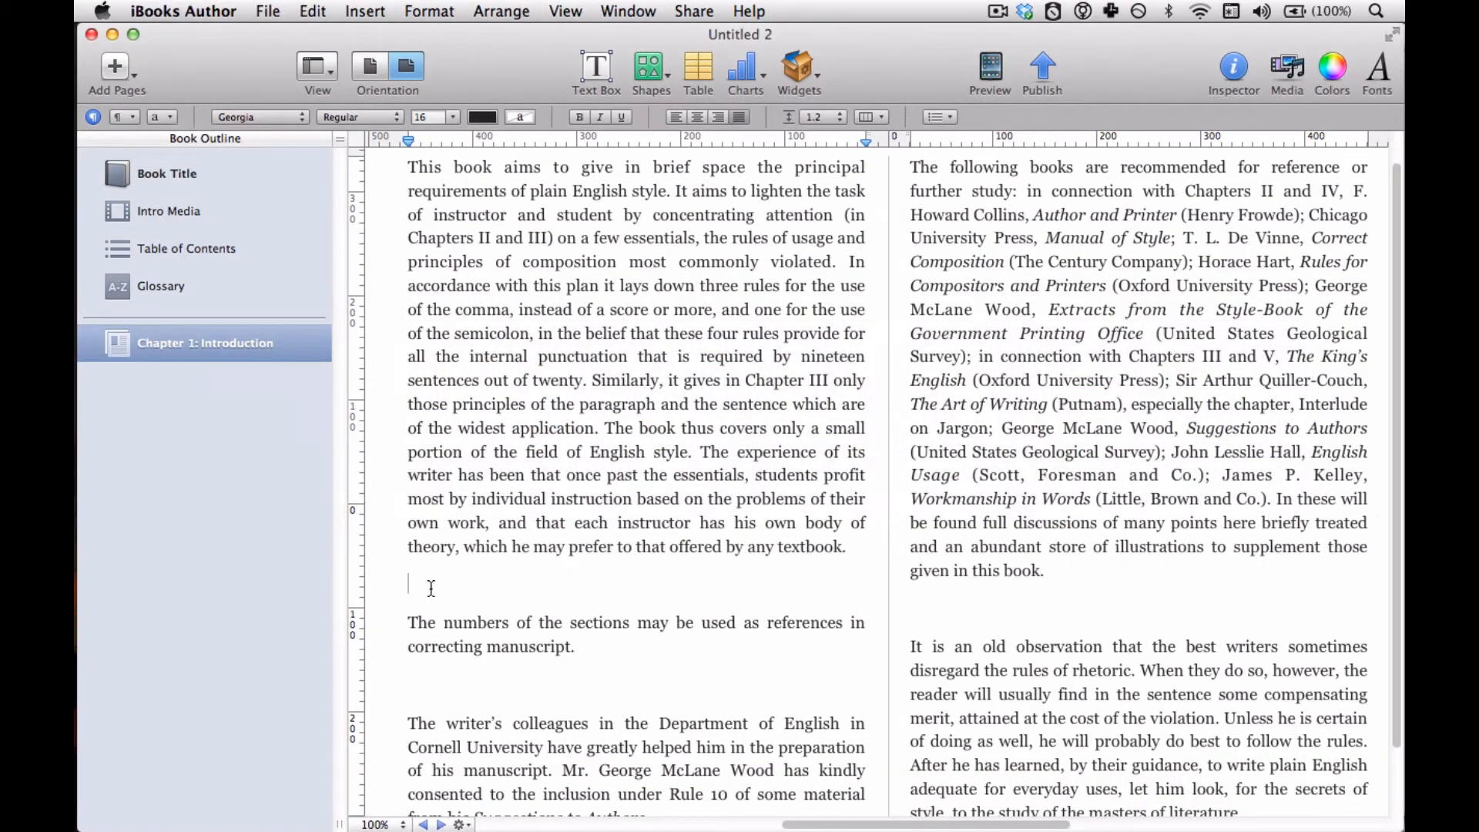
pyautogui.rightClick(431, 585)
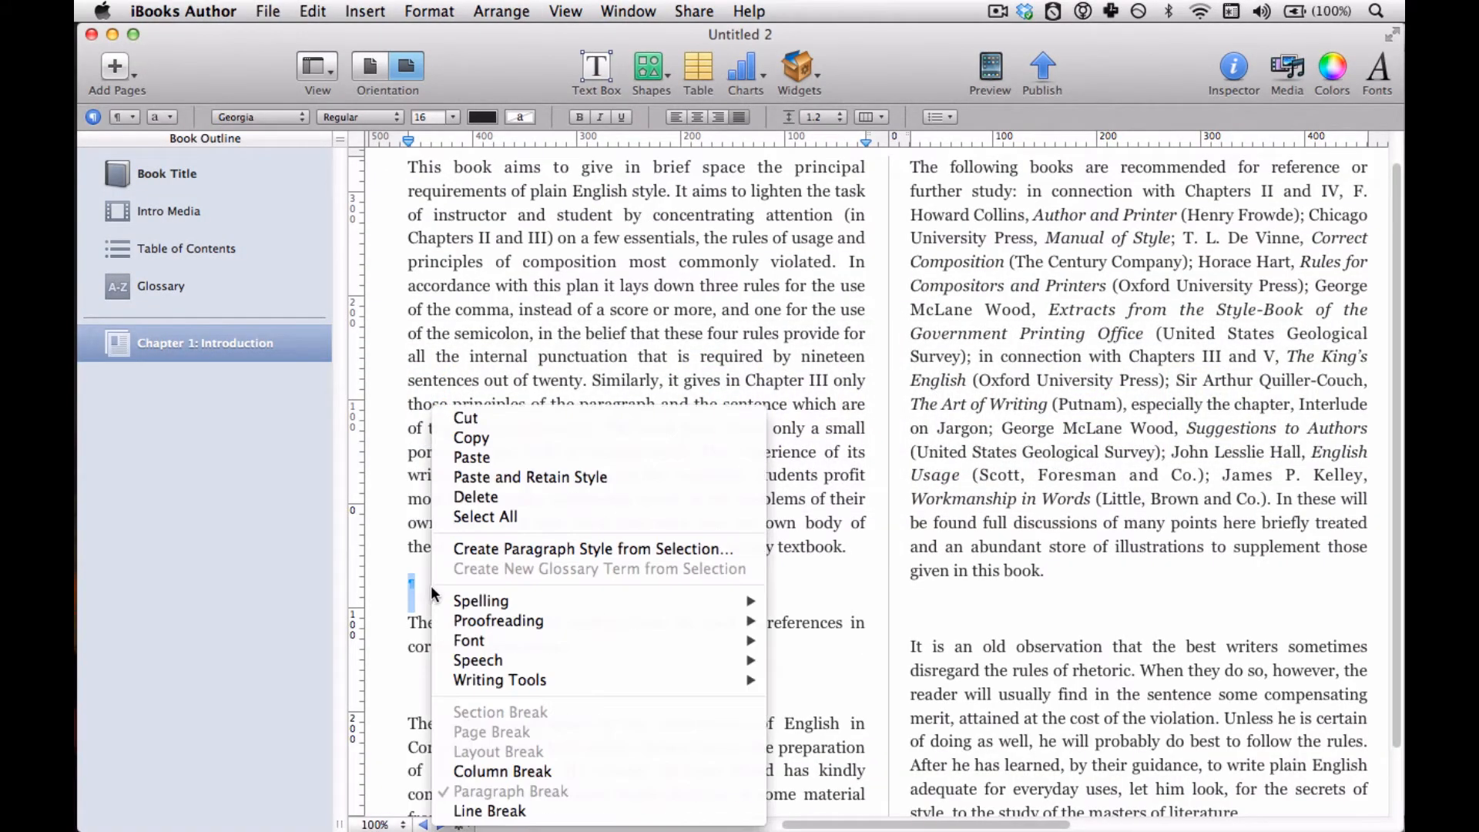
pyautogui.click(466, 458)
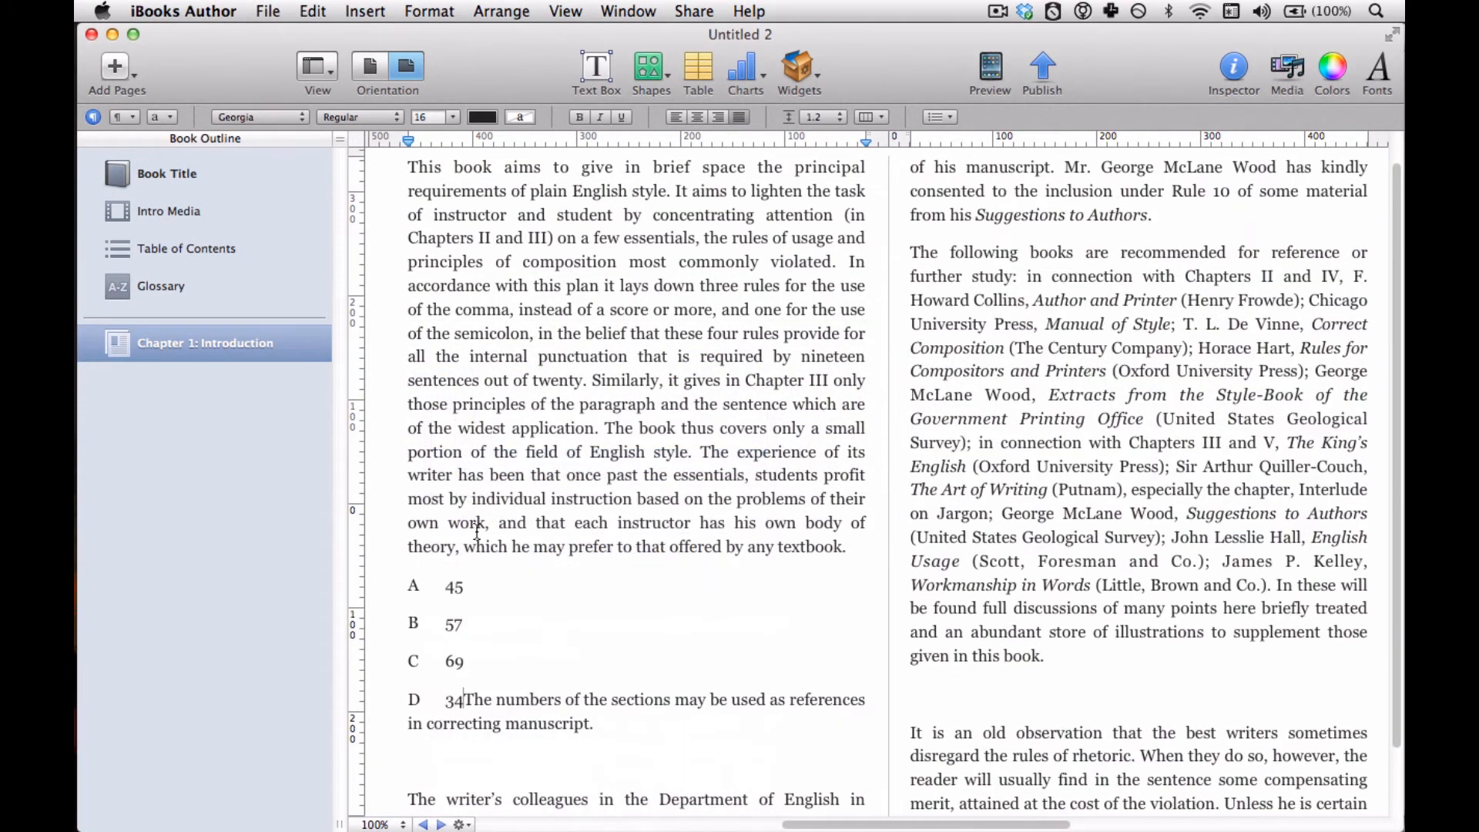
pyautogui.press('Return')
pyautogui.press('Return')
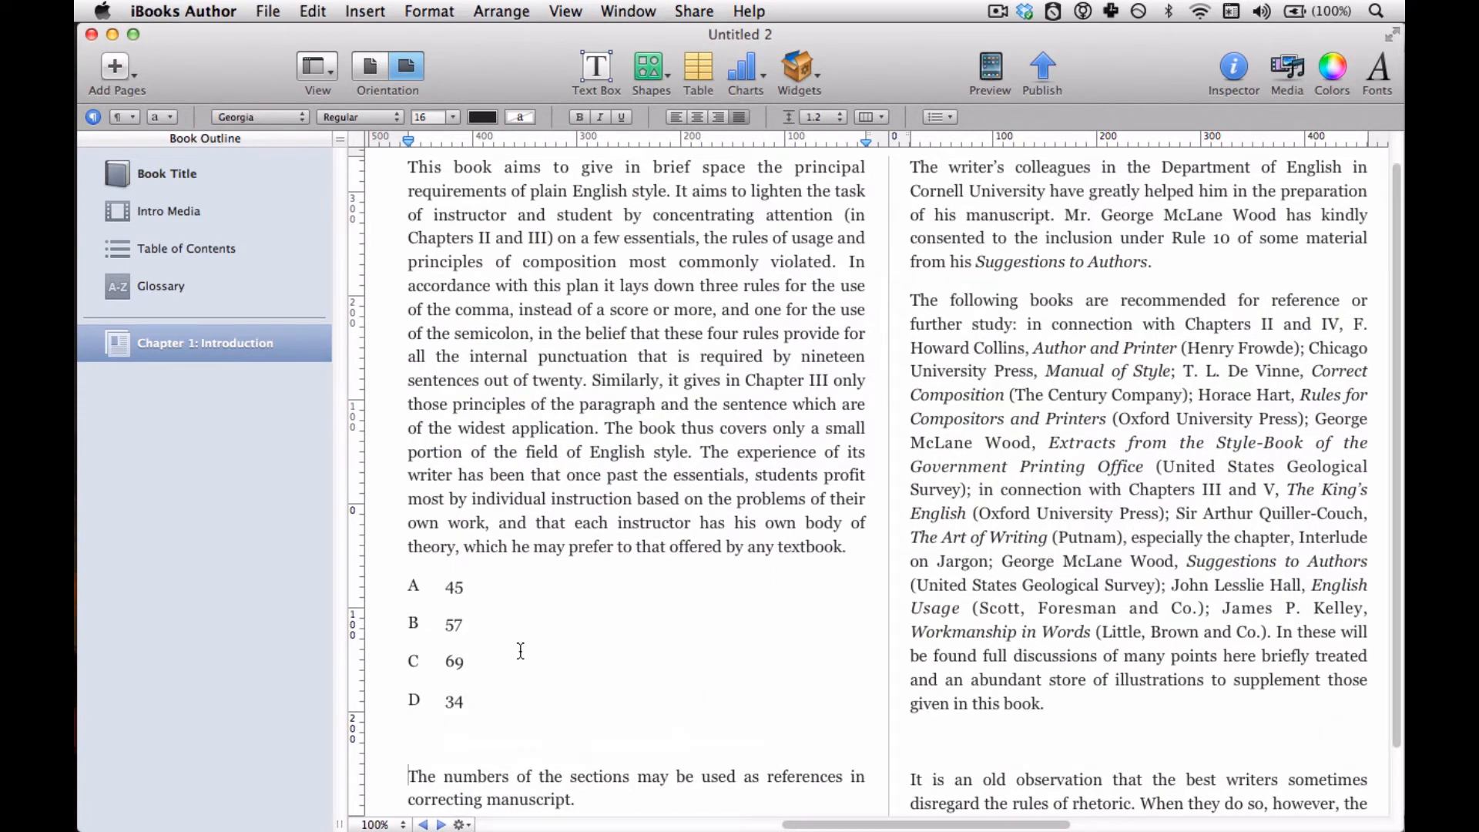
# Step: Adjust the spacing below the pasted "D 34" row to two empty paragraphs
pyautogui.press('super+Tab')
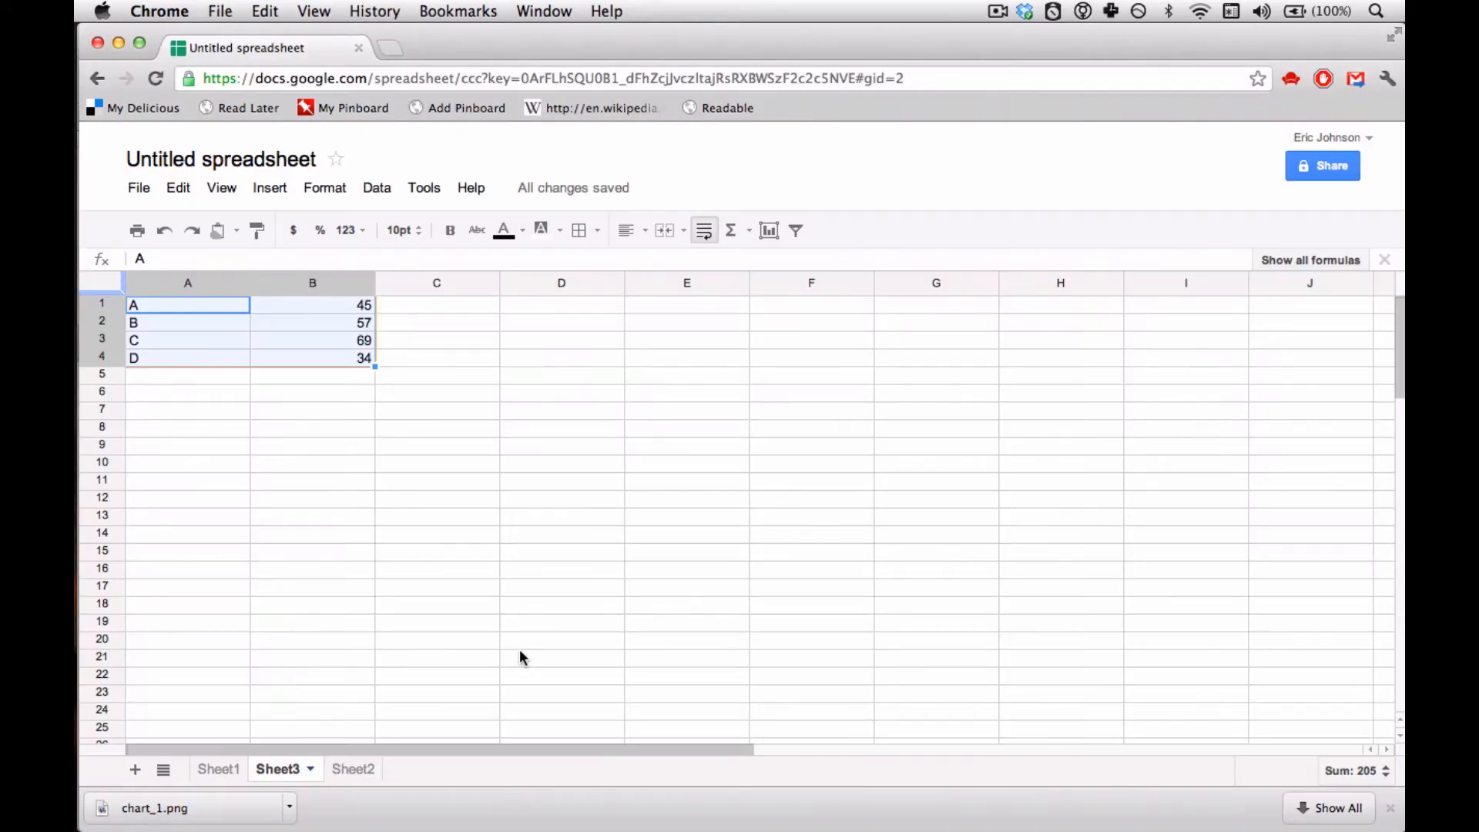
pyautogui.press('super+Tab')
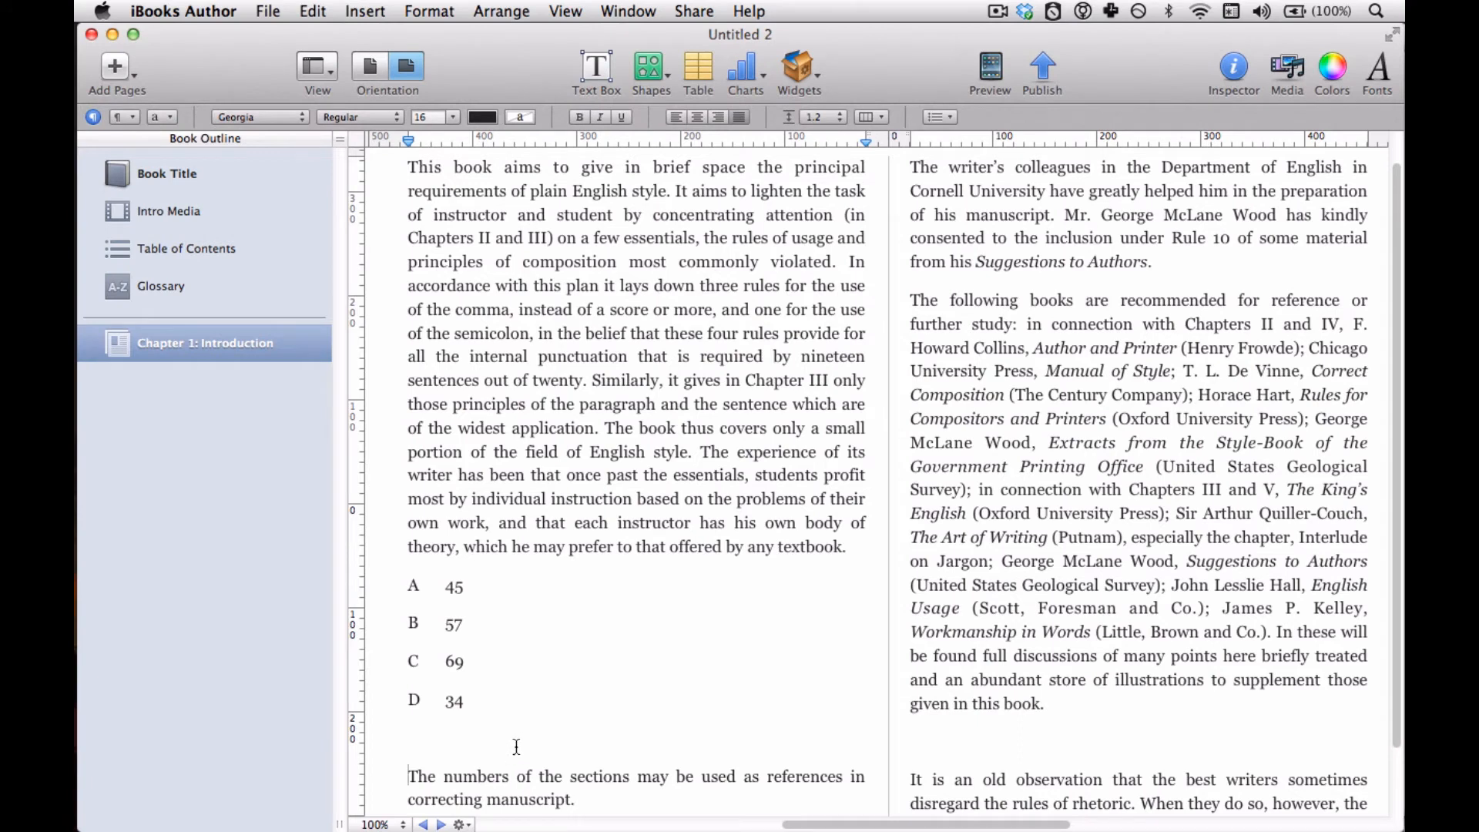
pyautogui.press('BackSpace')
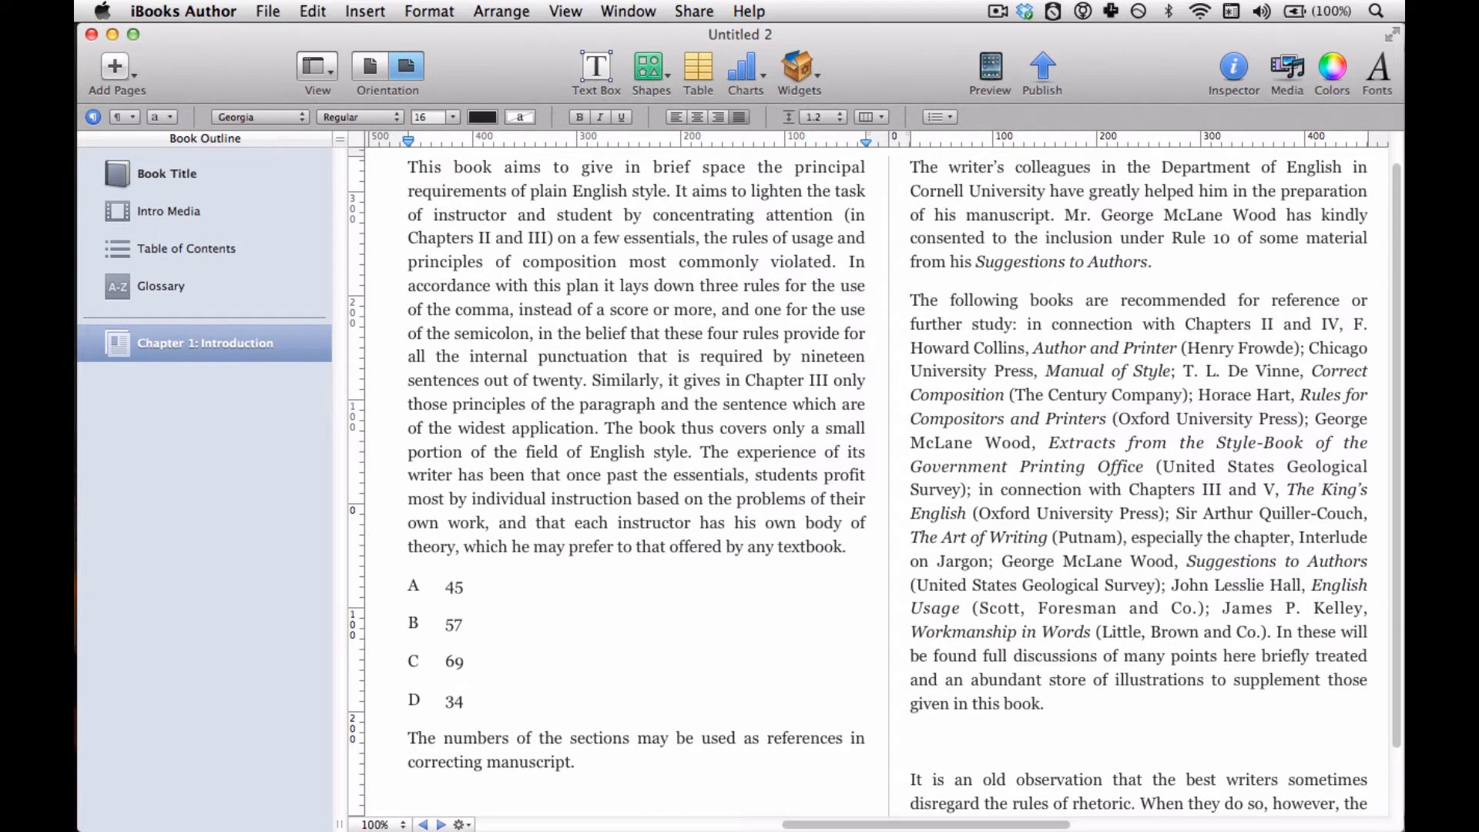
pyautogui.press('Return')
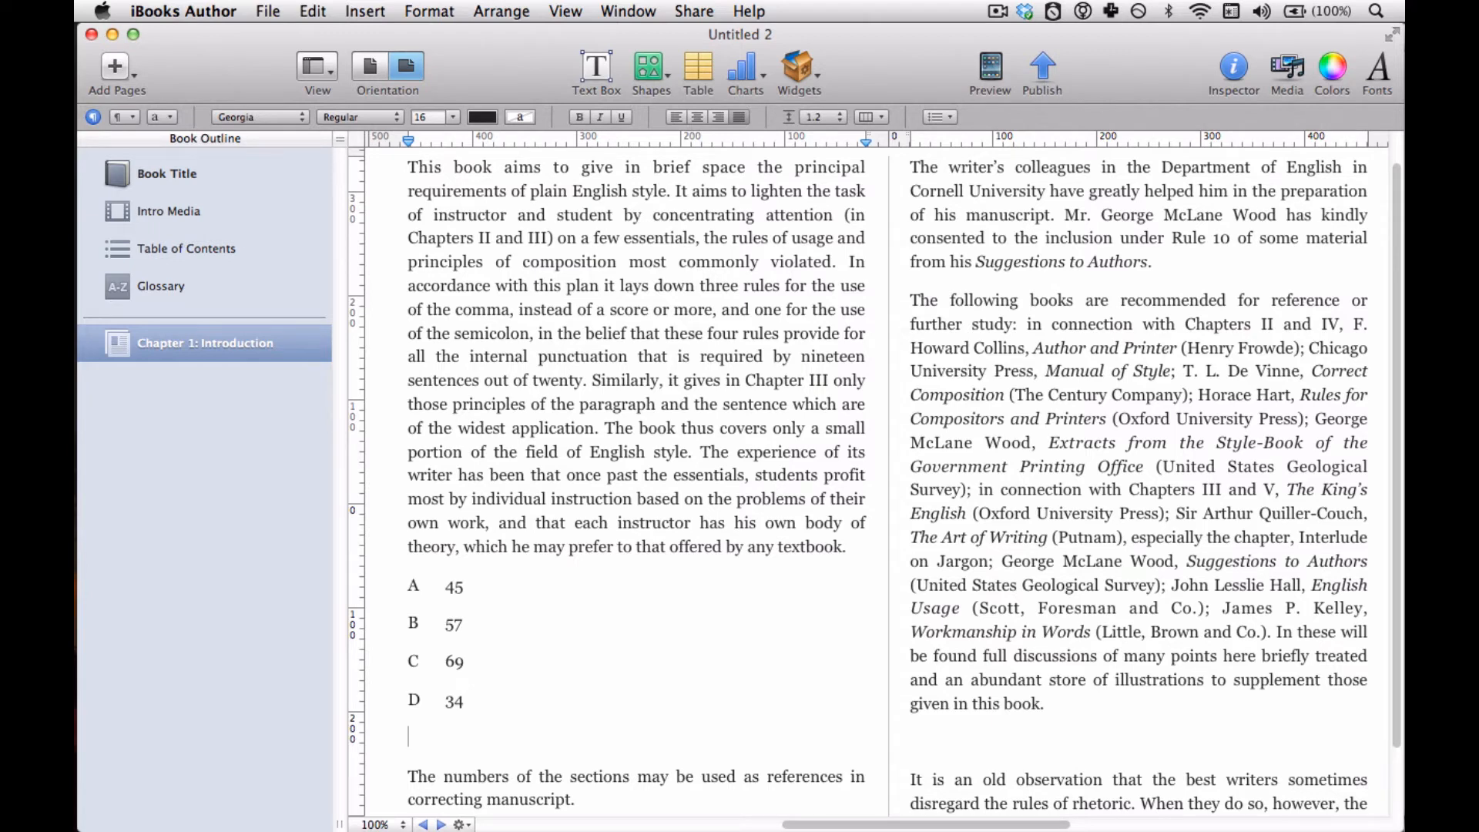
pyautogui.press('Return')
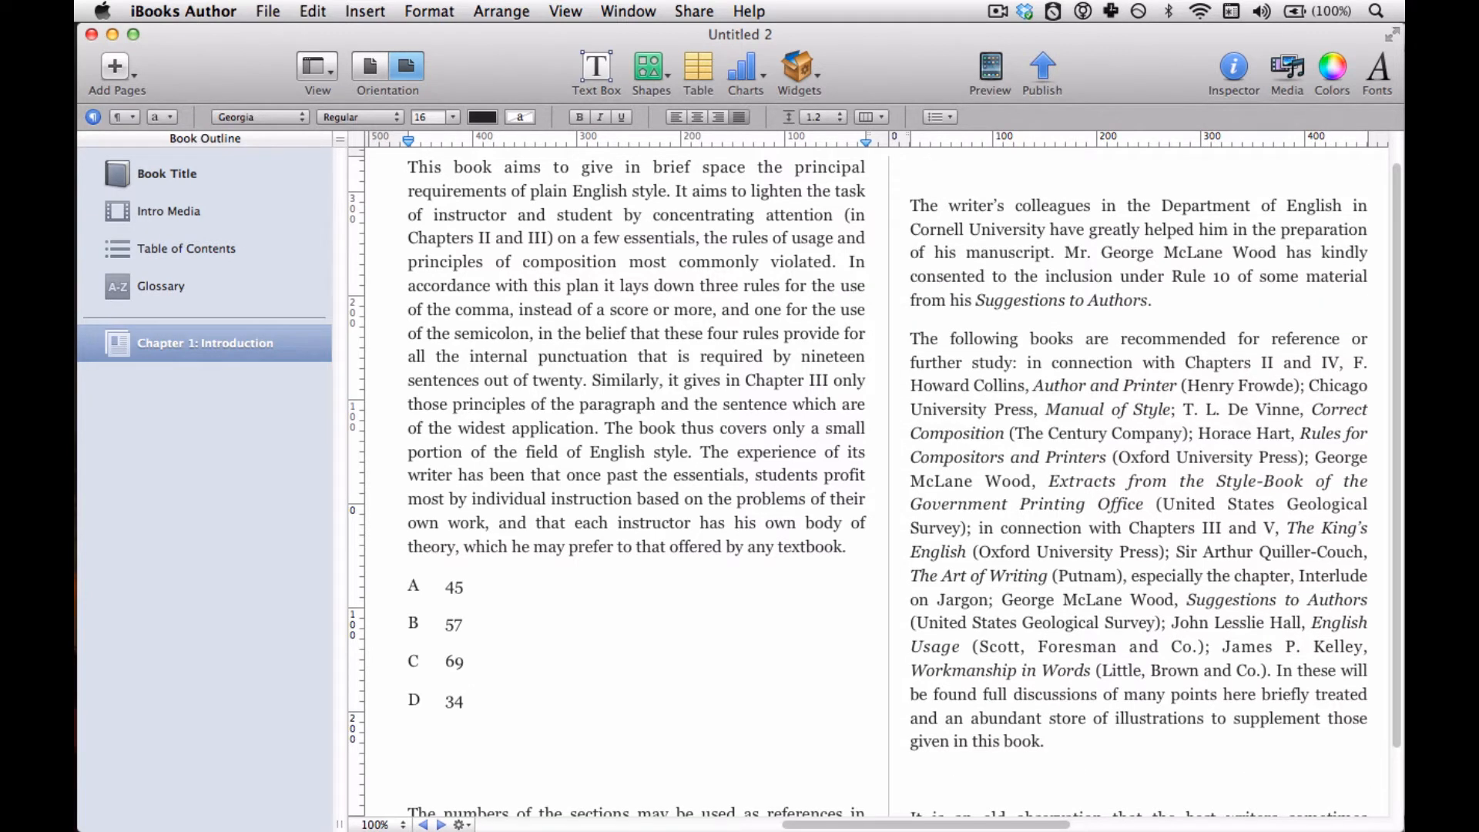
# Step: Switch to Numbers and copy the selected cells B2:C6 of Table 1
pyautogui.press('super+Tab')
pyautogui.press('super+Tab')
pyautogui.press('super+Tab')
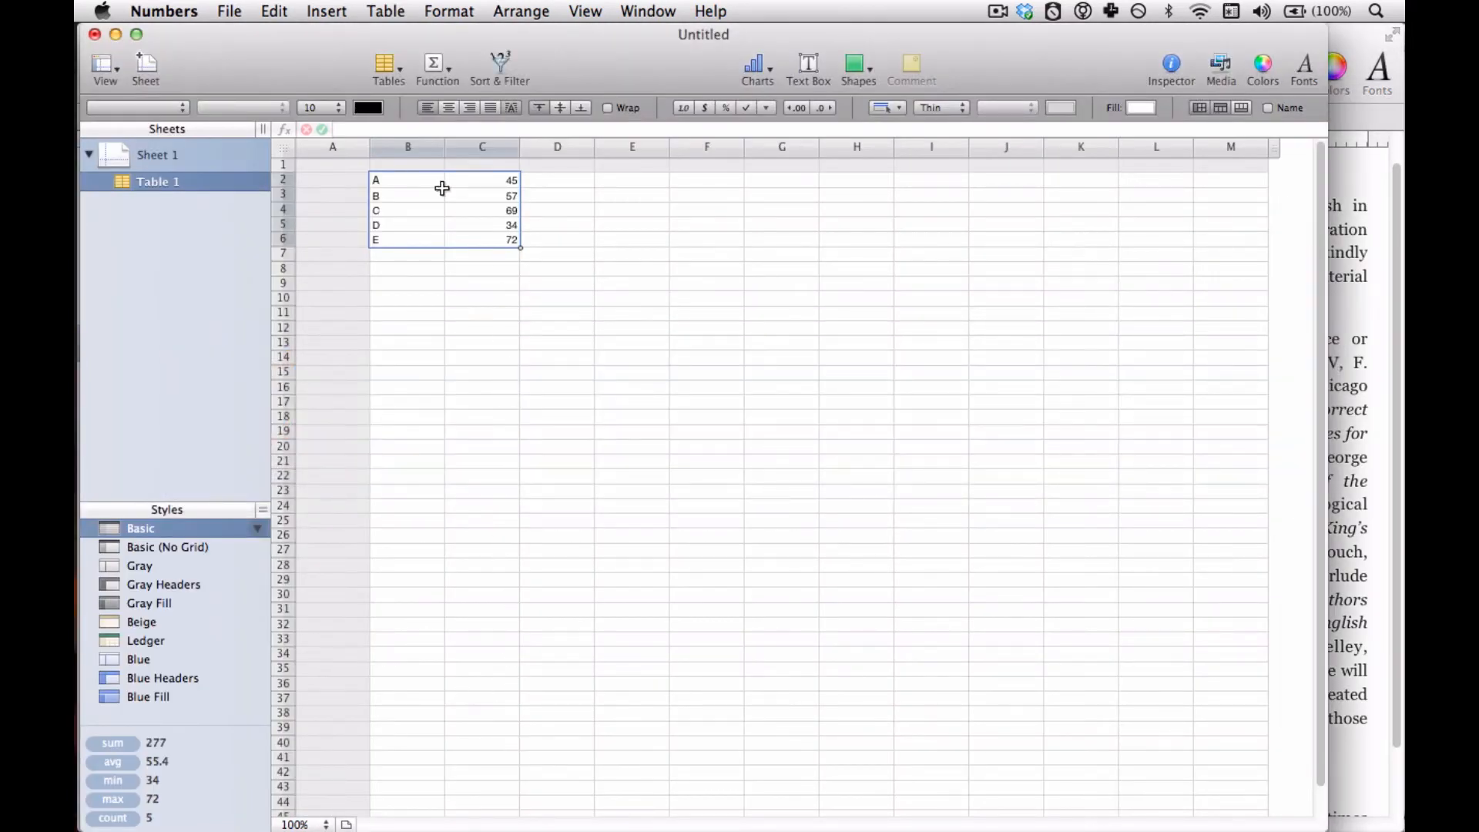
pyautogui.click(274, 10)
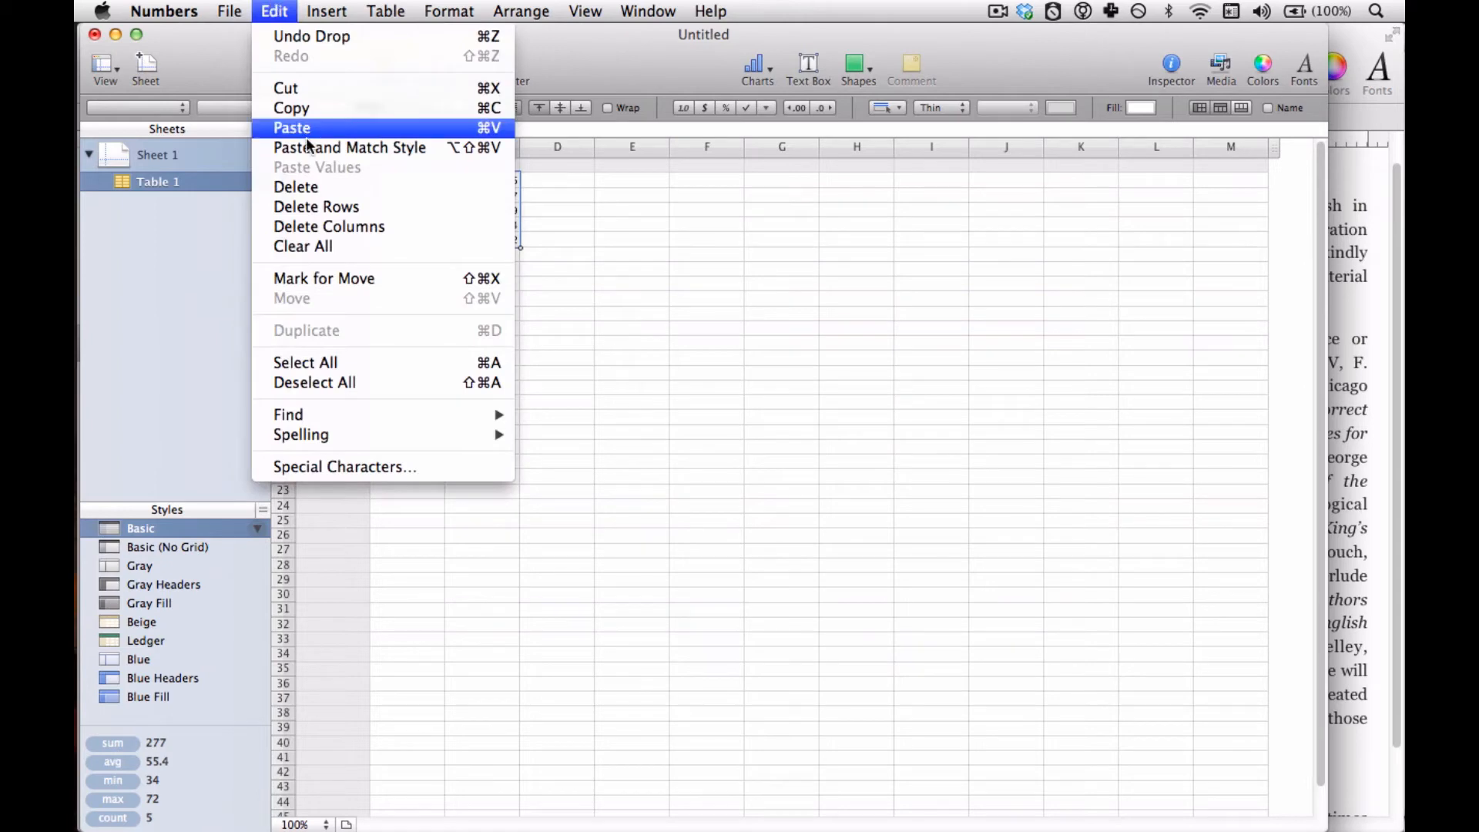
pyautogui.click(307, 108)
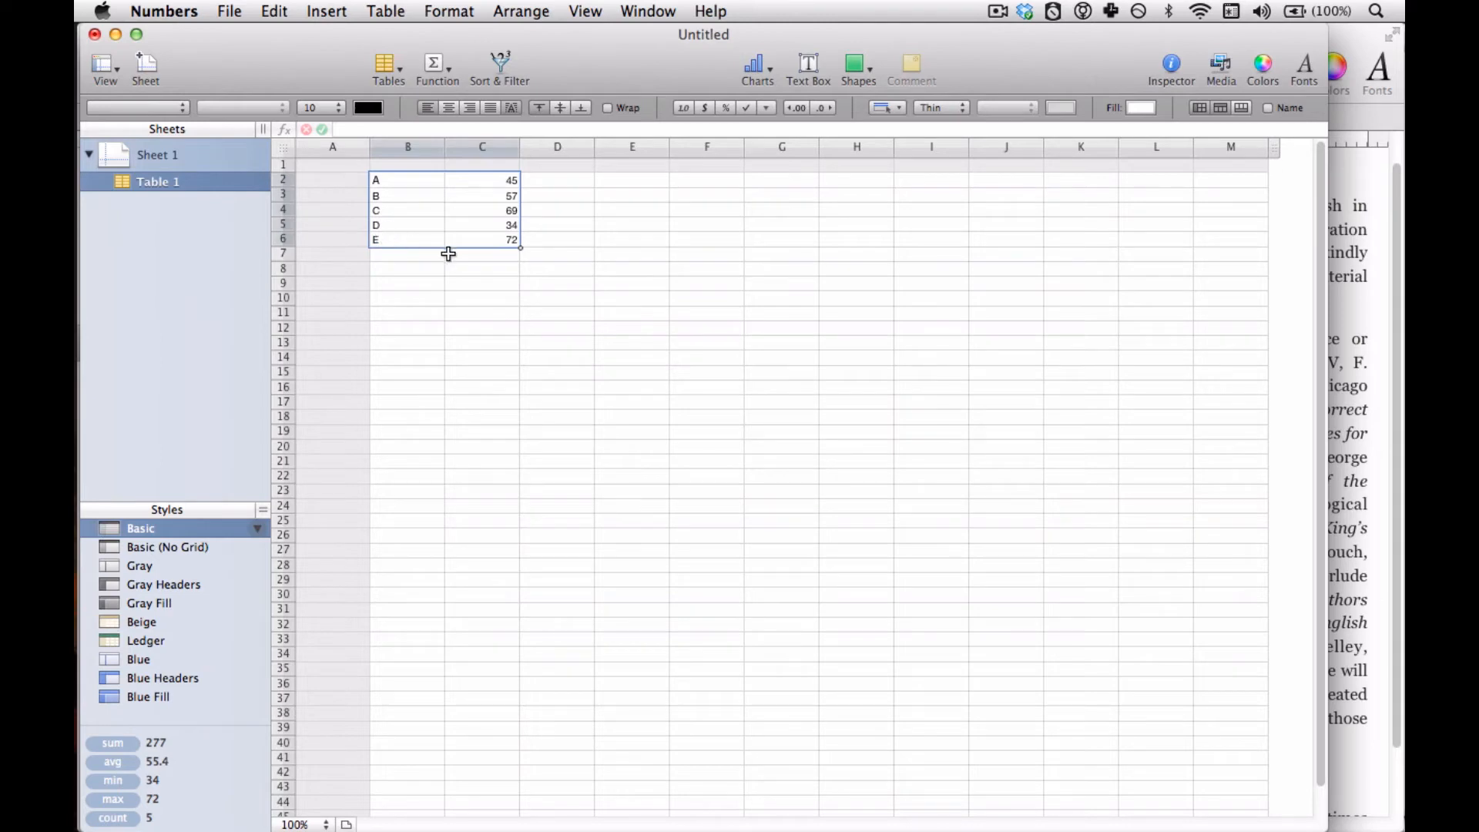
# Step: Return to iBooks Author and paste the Numbers cells into the blank paragraph below the "D 34" row
pyautogui.press('super+Tab')
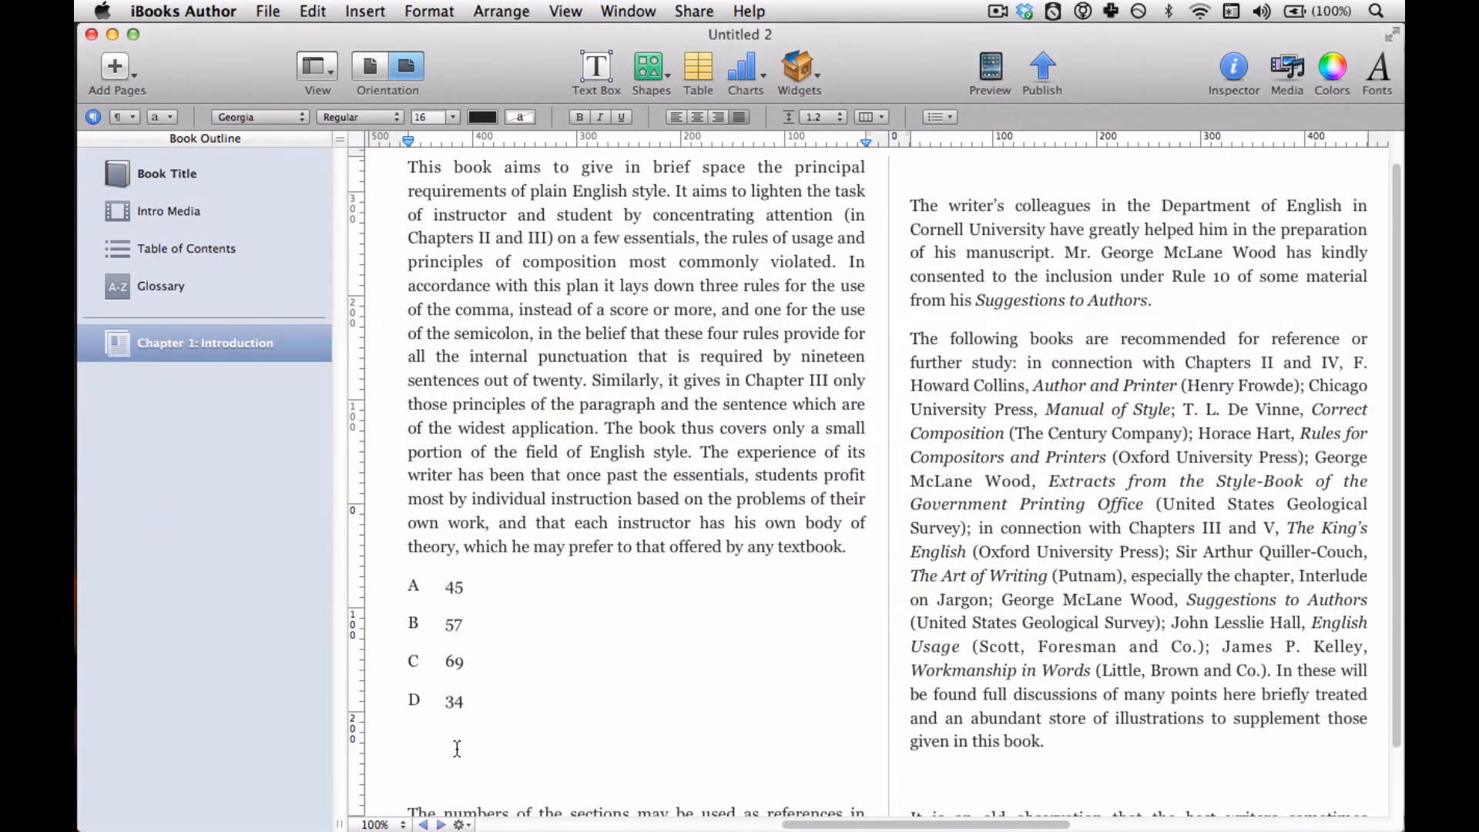
pyautogui.rightClick(454, 753)
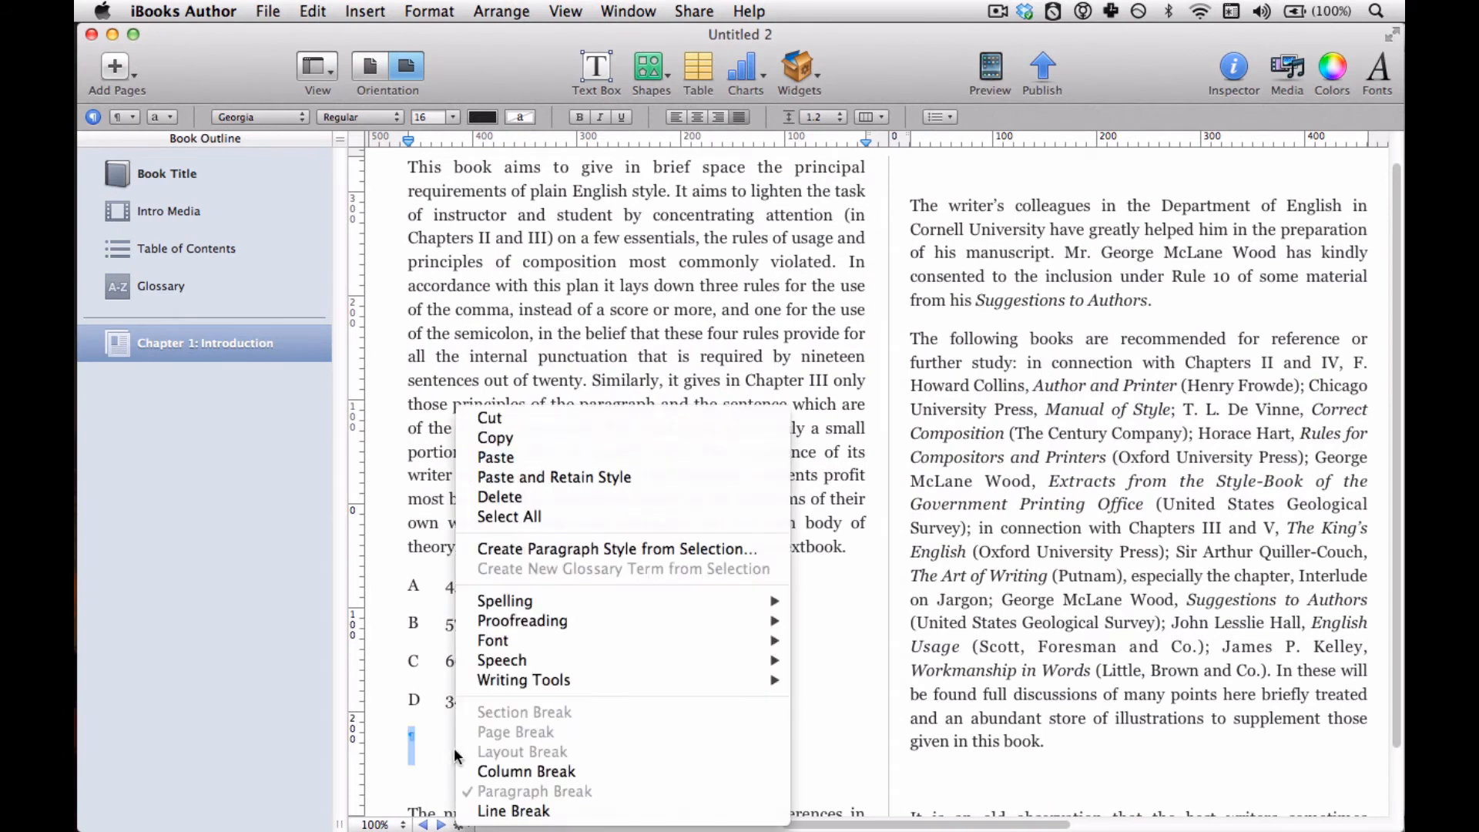
pyautogui.click(567, 459)
# Step: Insert a blank paragraph between the two pasted data sets and two more paragraph breaks after the "E 72" row
pyautogui.click(555, 701)
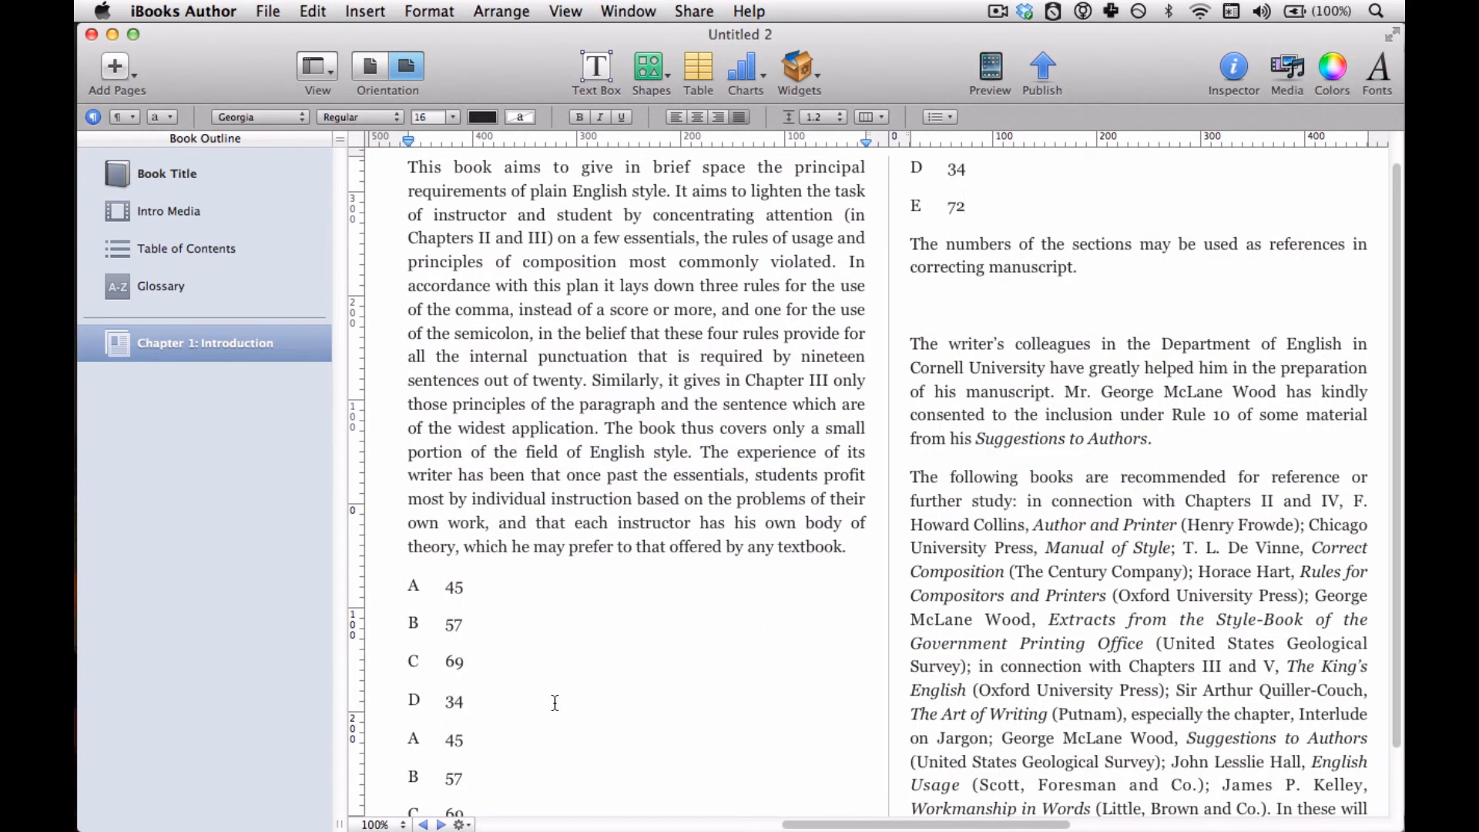
pyautogui.press('Return')
pyautogui.scroll(-3, 1004, 363)
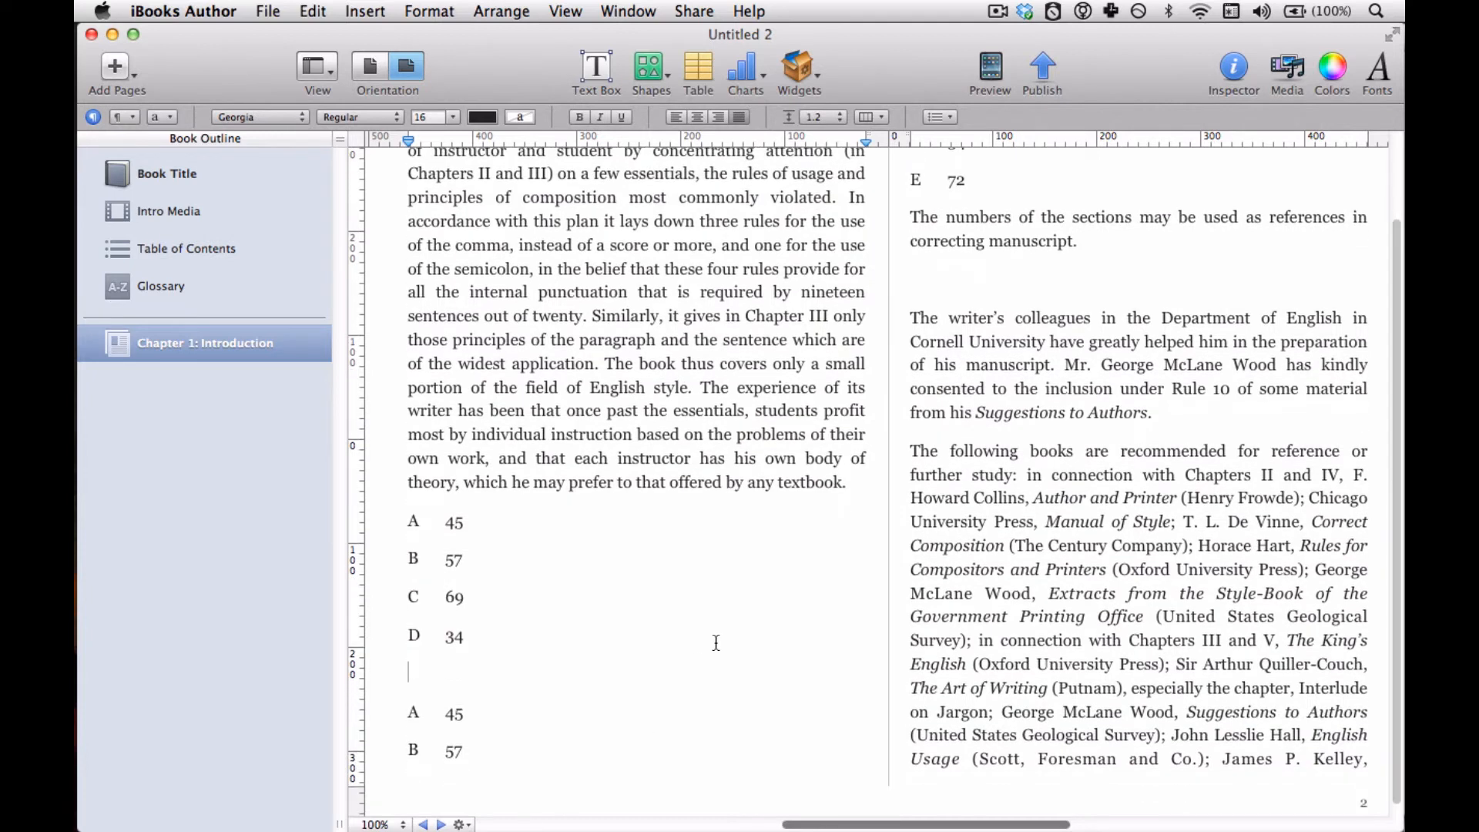
pyautogui.scroll(4, 1003, 362)
pyautogui.click(987, 285)
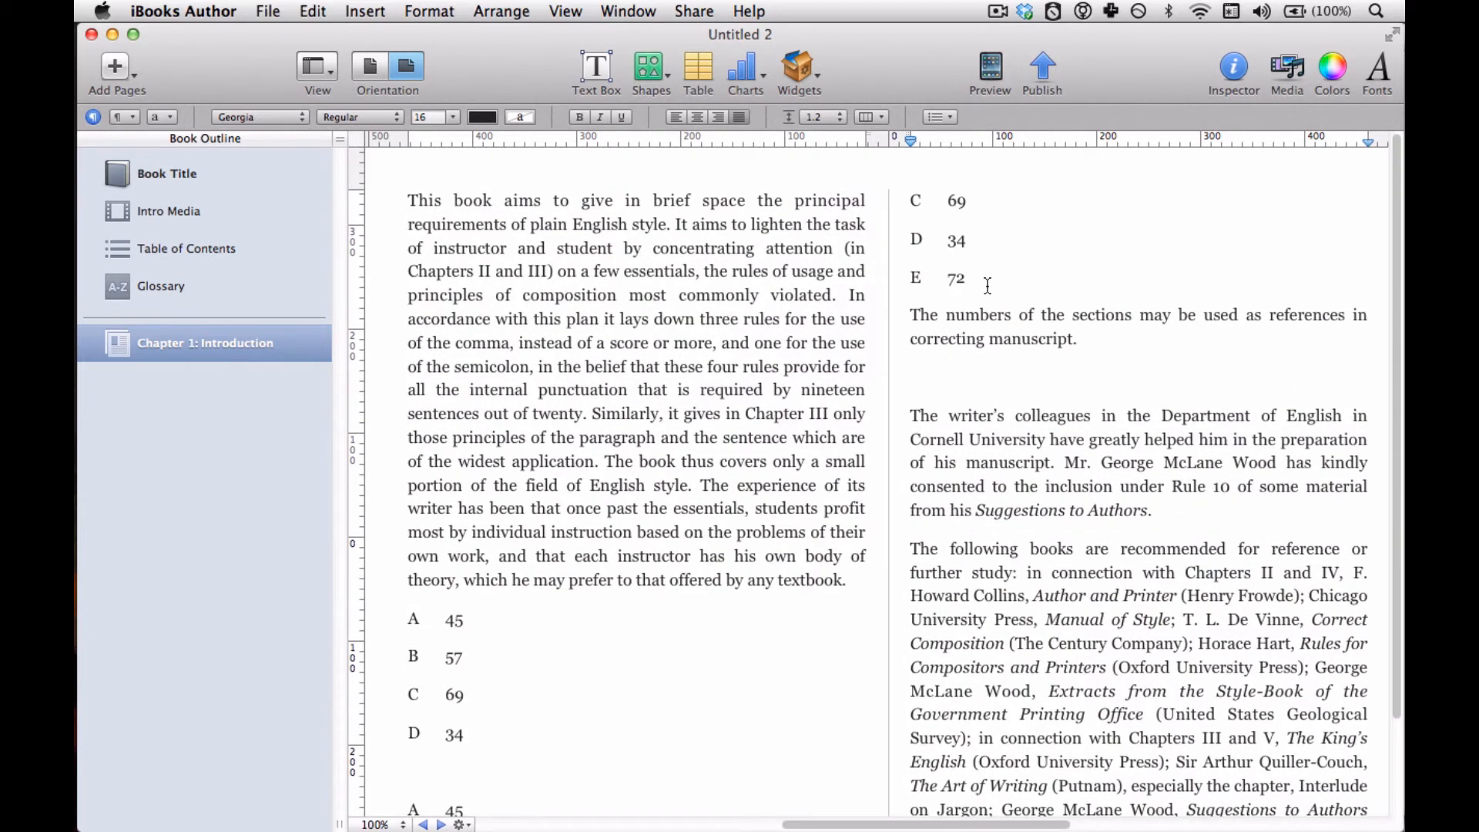
pyautogui.press('Return')
pyautogui.press('Return')
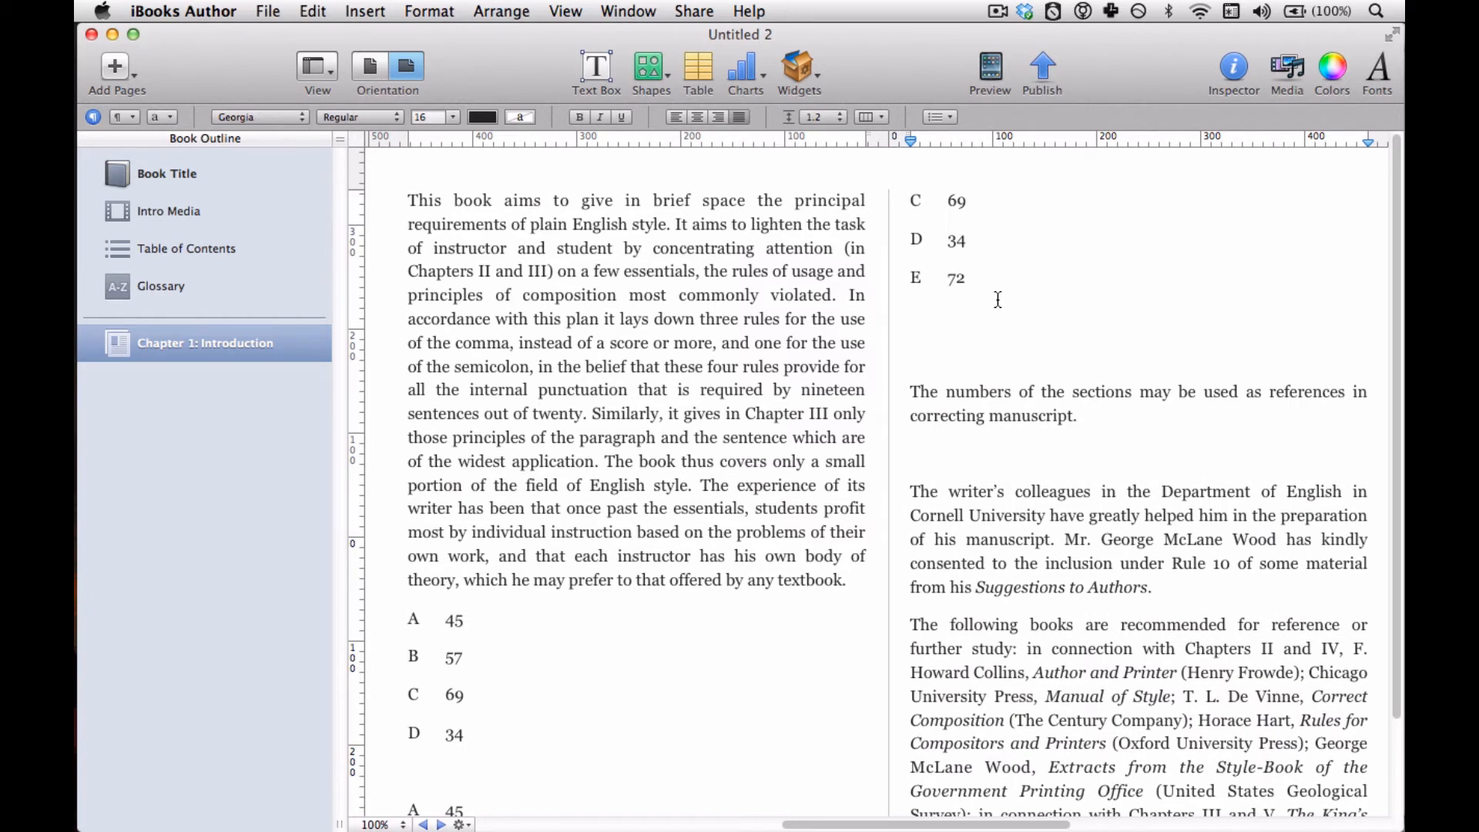
# Step: Switch to Excel and copy cells A1:B6 of Sheet1
pyautogui.press('super+Tab')
pyautogui.press('super+Tab')
pyautogui.press('super+Tab')
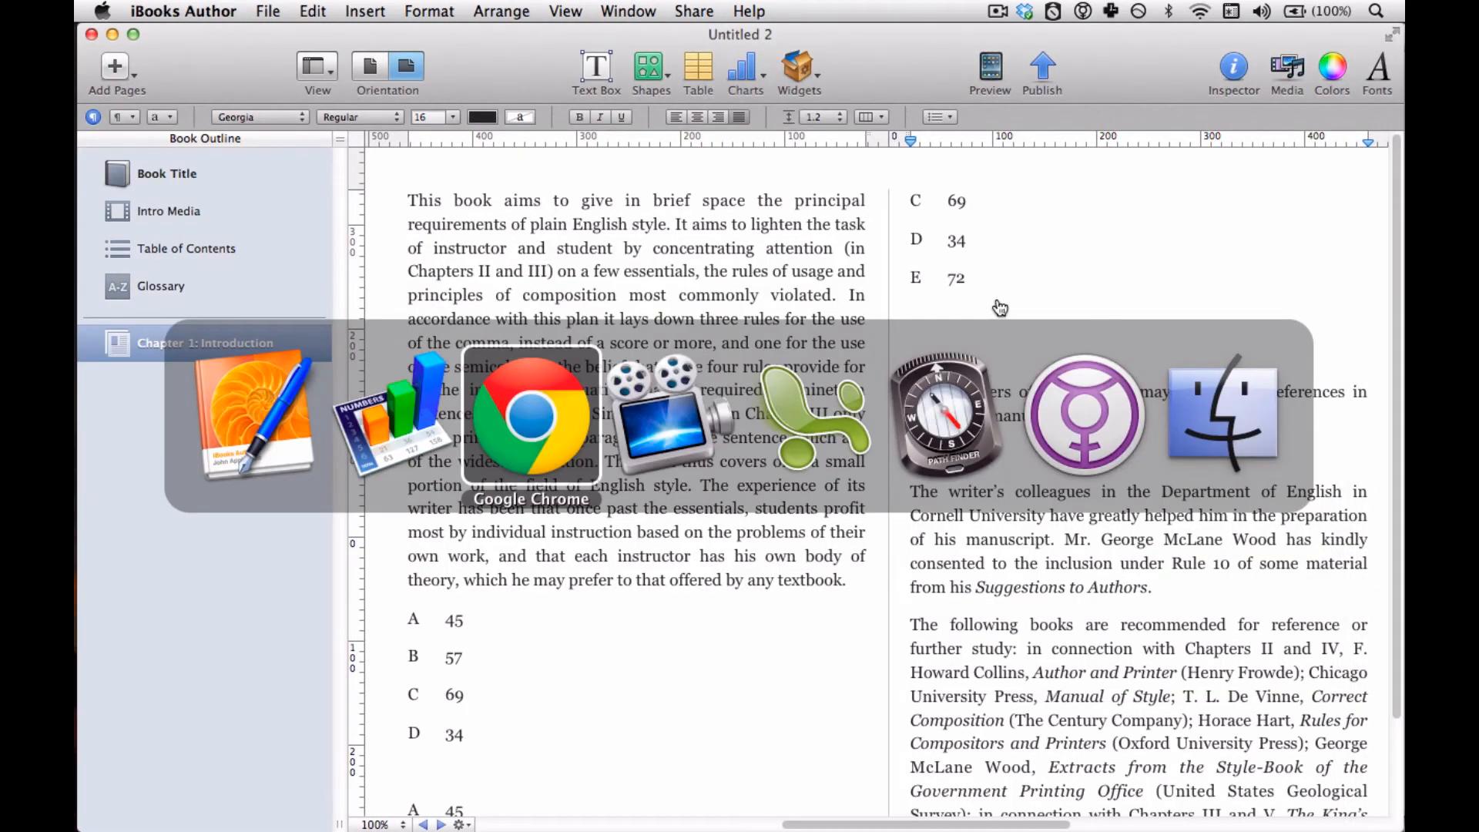
pyautogui.press('super+Tab')
pyautogui.press('super+Tab')
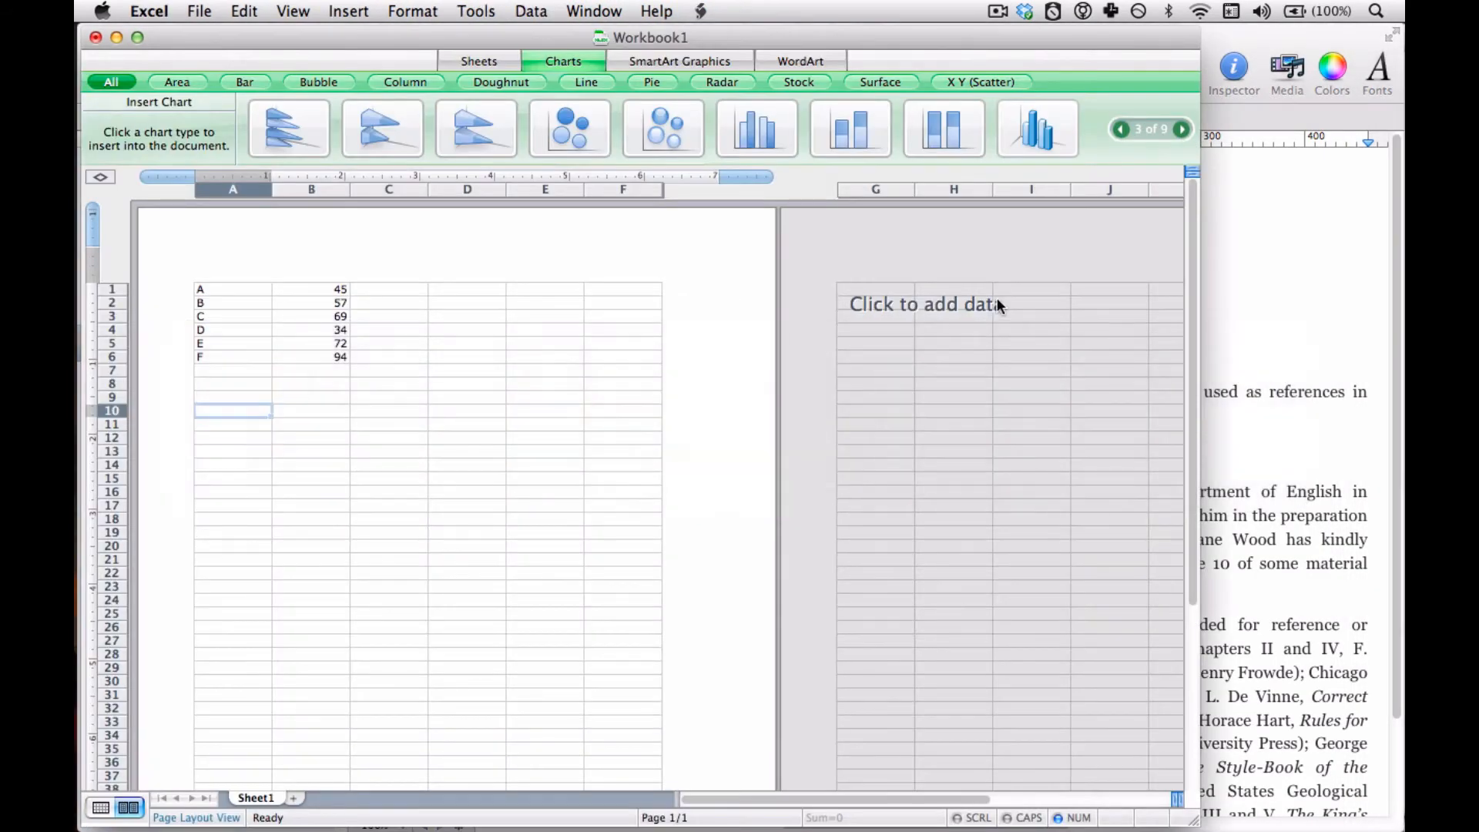
pyautogui.click(237, 286)
pyautogui.keyDown('shift'); pyautogui.click(323, 357); pyautogui.keyUp('shift')
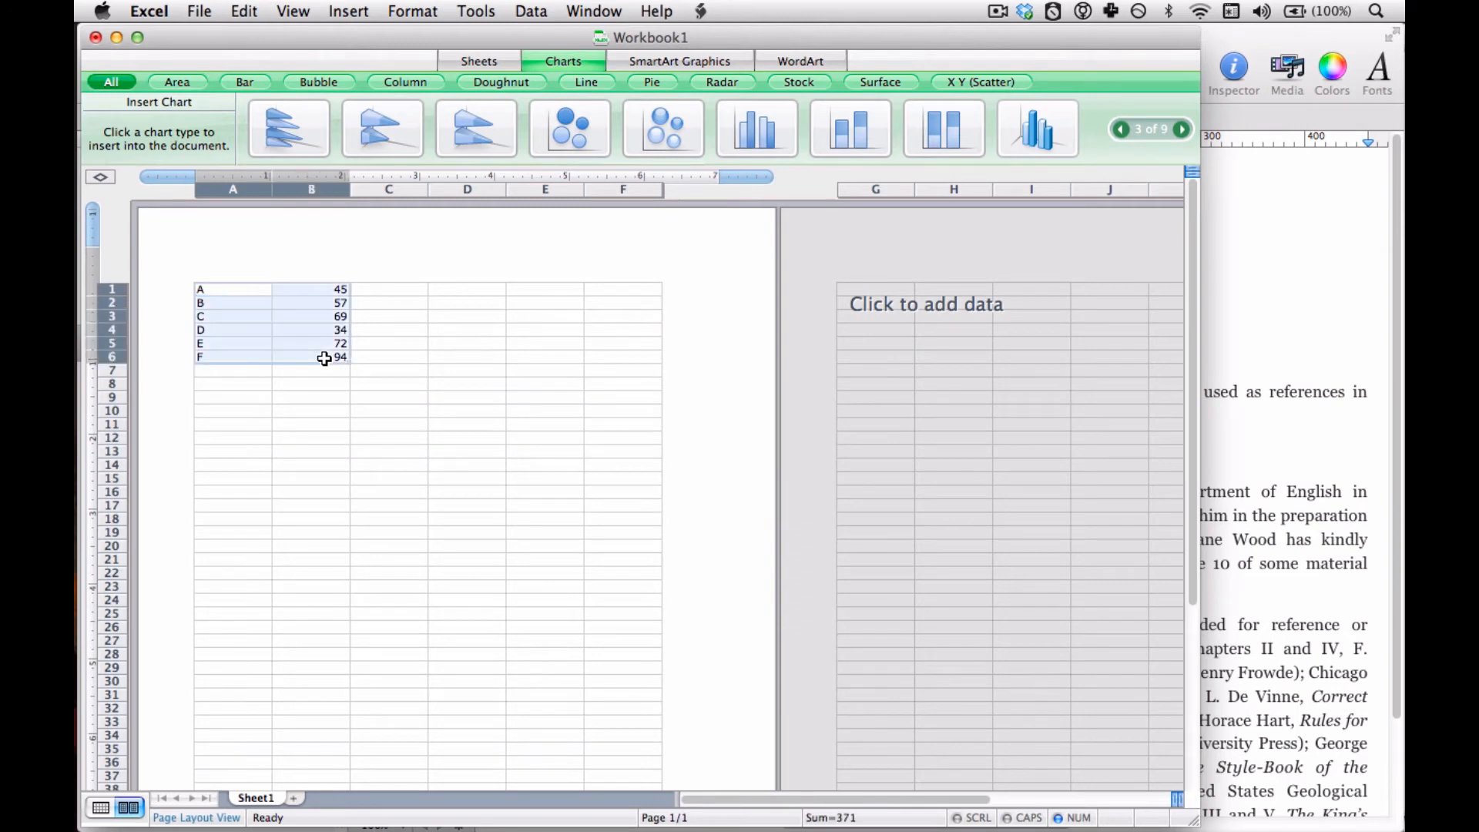
pyautogui.rightClick(323, 359)
pyautogui.click(374, 417)
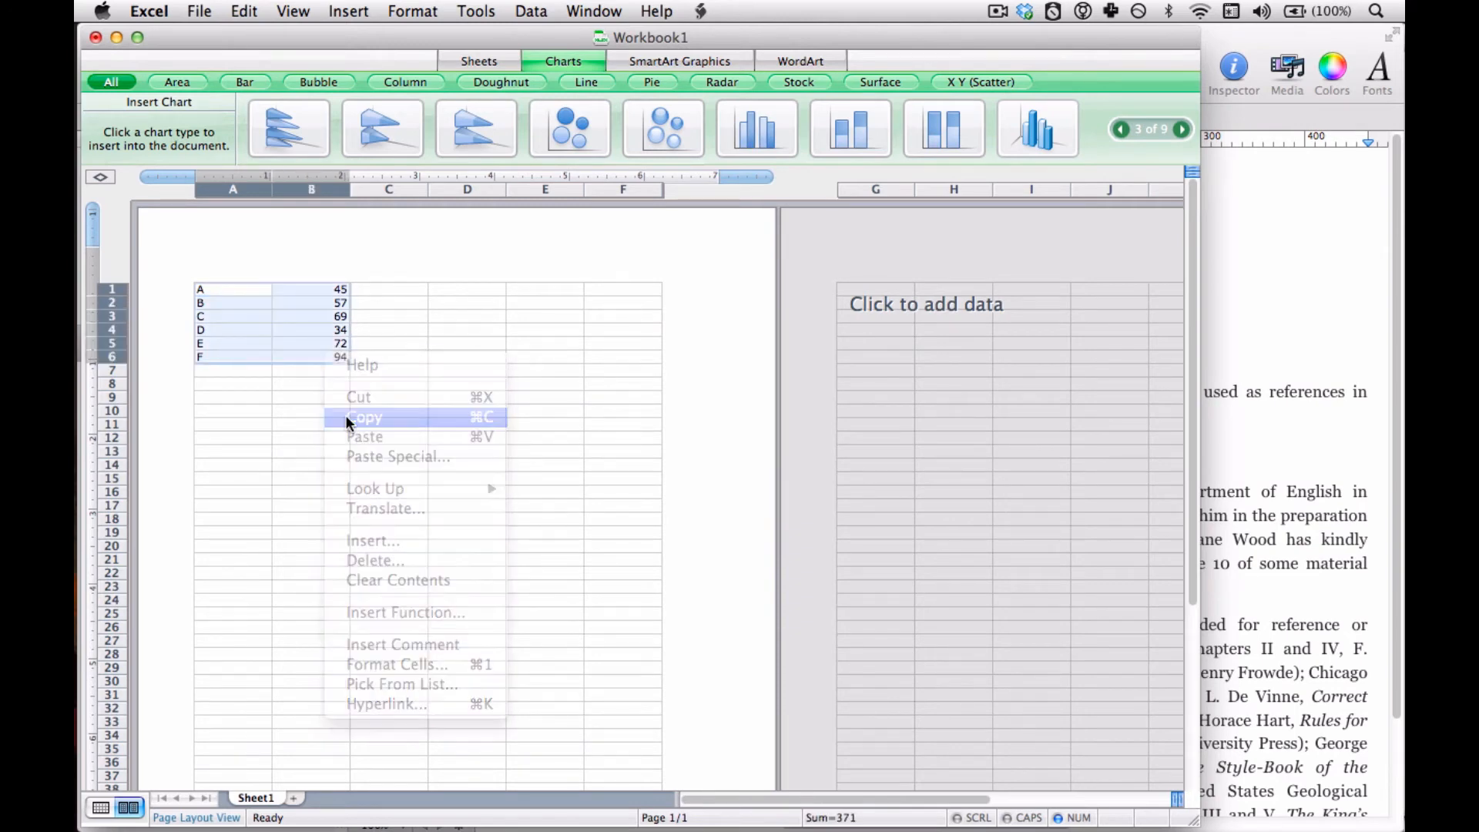
# Step: Return to iBooks Author and paste the Excel cells into the blank paragraph below the "E 72" row
pyautogui.press('super+Tab')
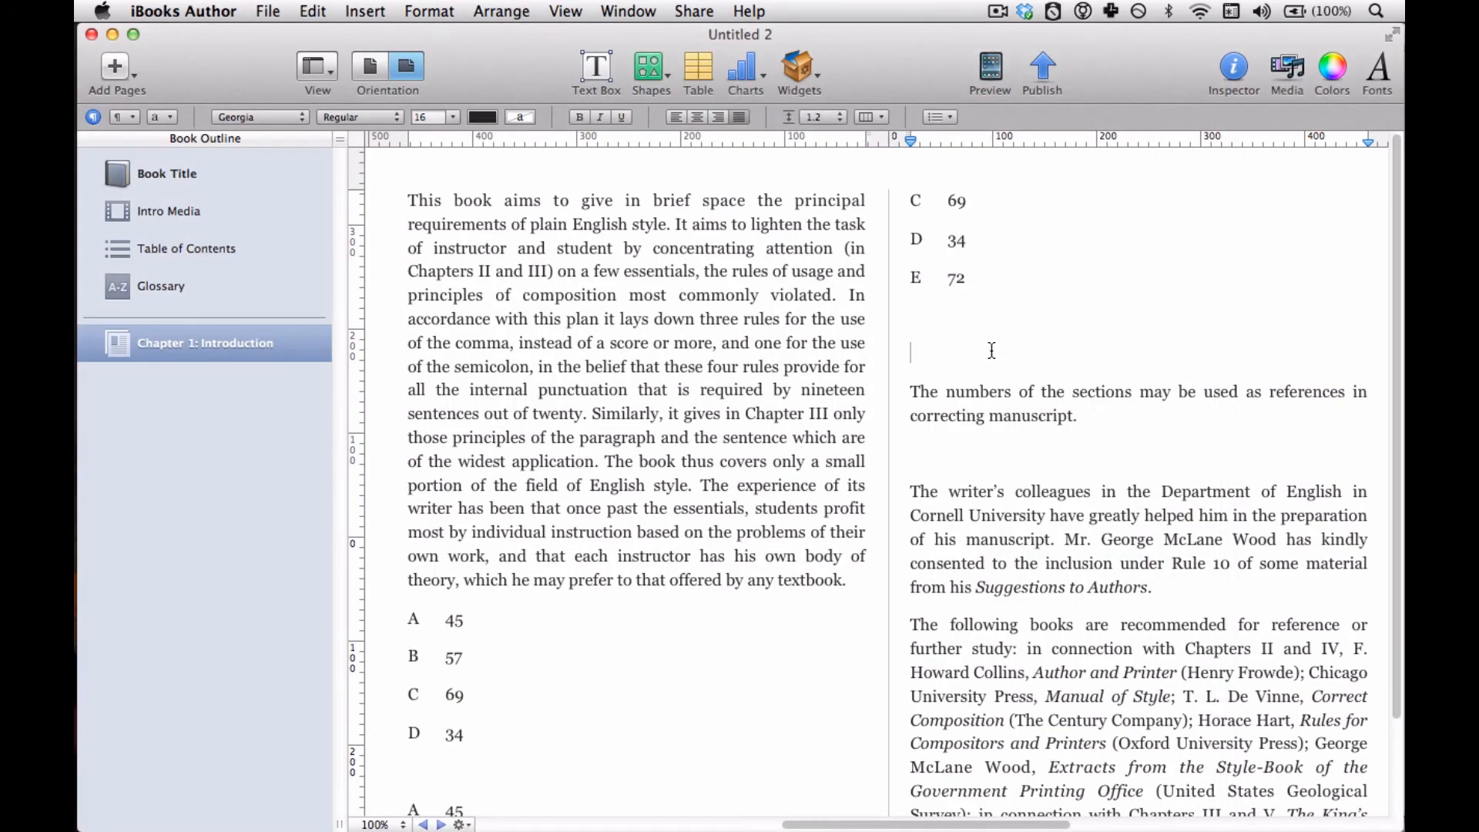
pyautogui.rightClick(993, 349)
pyautogui.click(1027, 399)
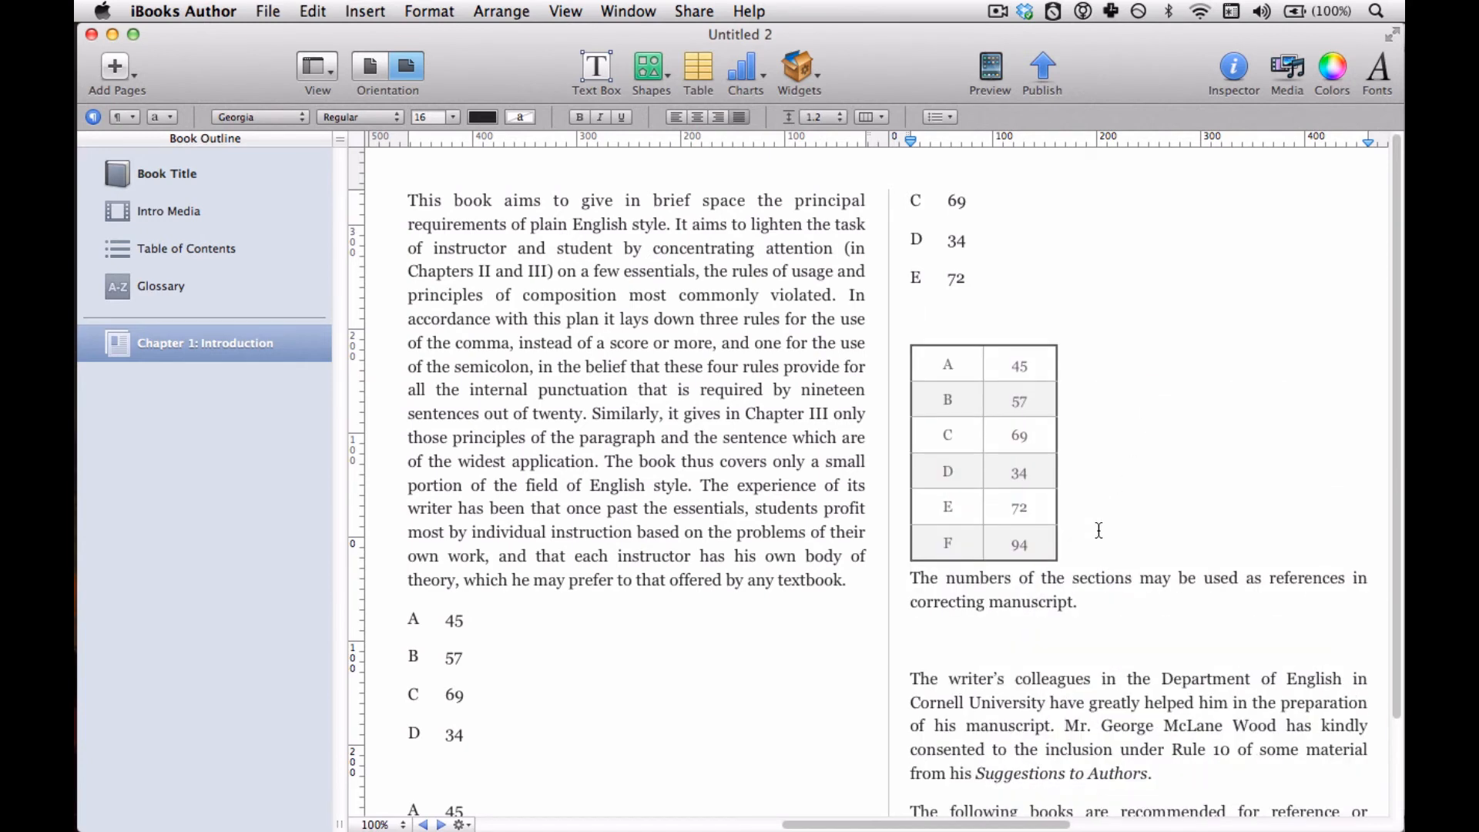
# Step: Insert two paragraph breaks between the pasted table and the paragraph starting "The numbers of the sections"
pyautogui.click(1059, 551)
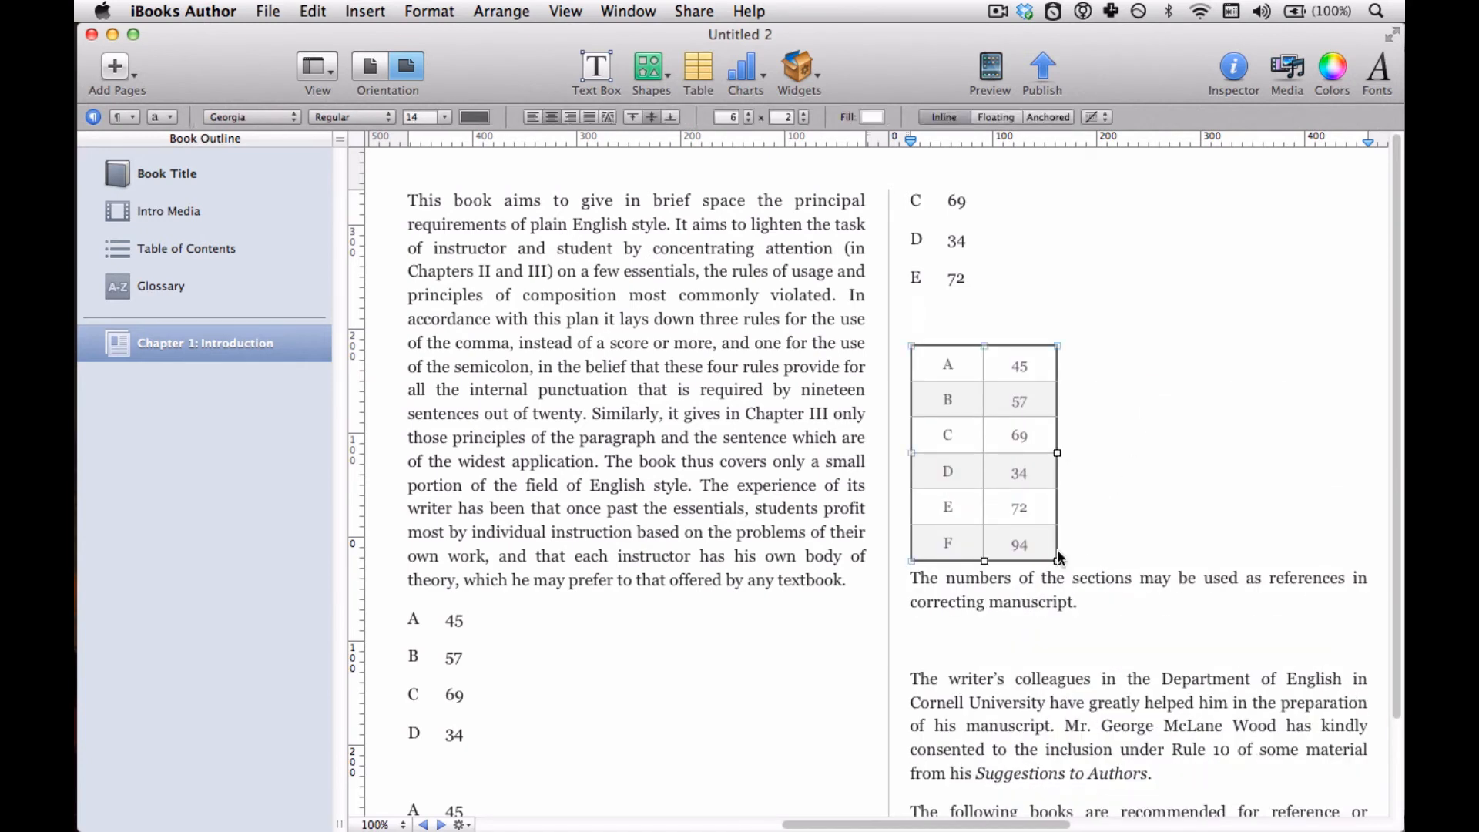
pyautogui.click(1100, 557)
pyautogui.press('Return')
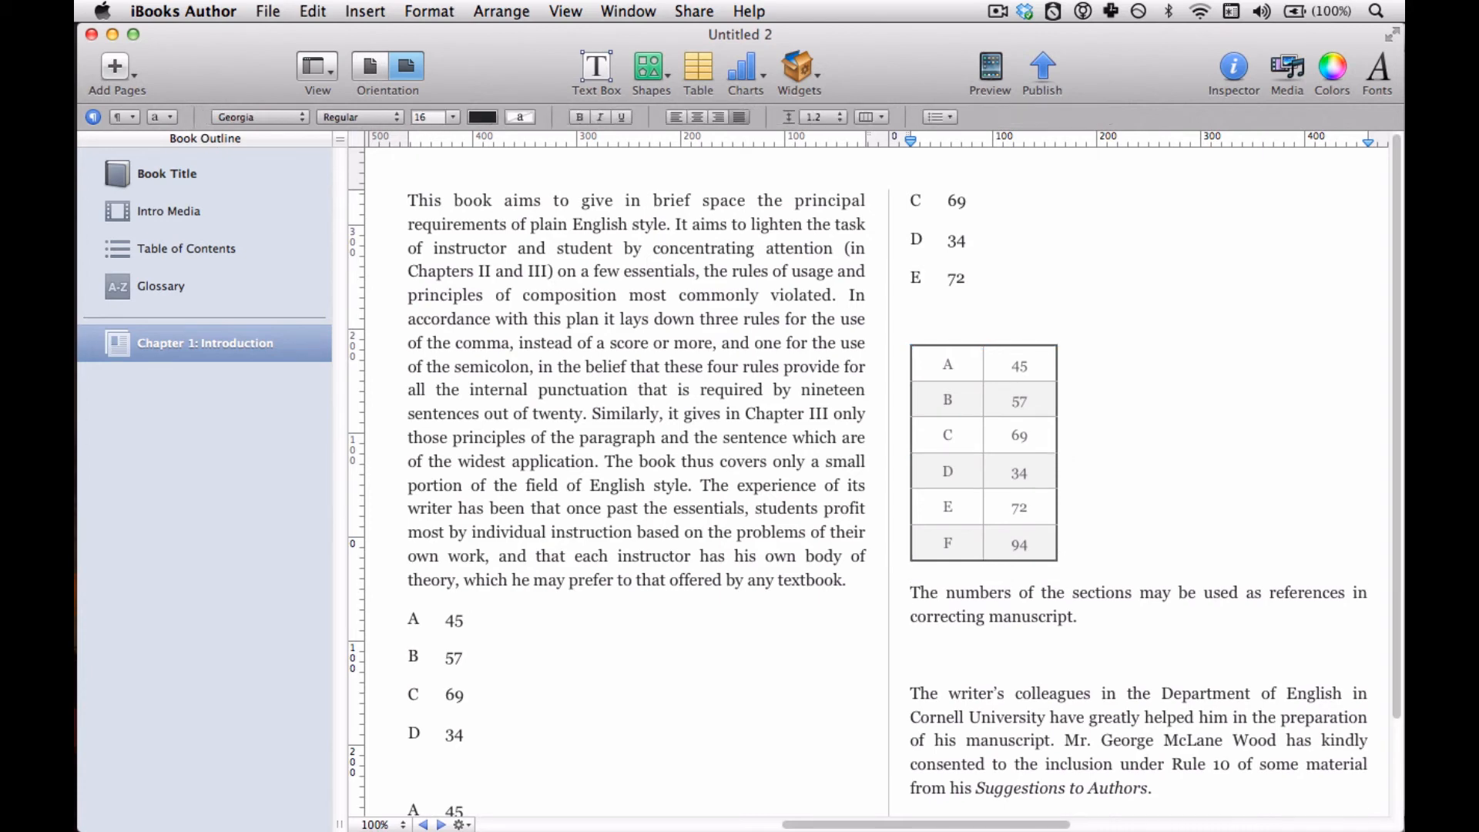
pyautogui.press('Return')
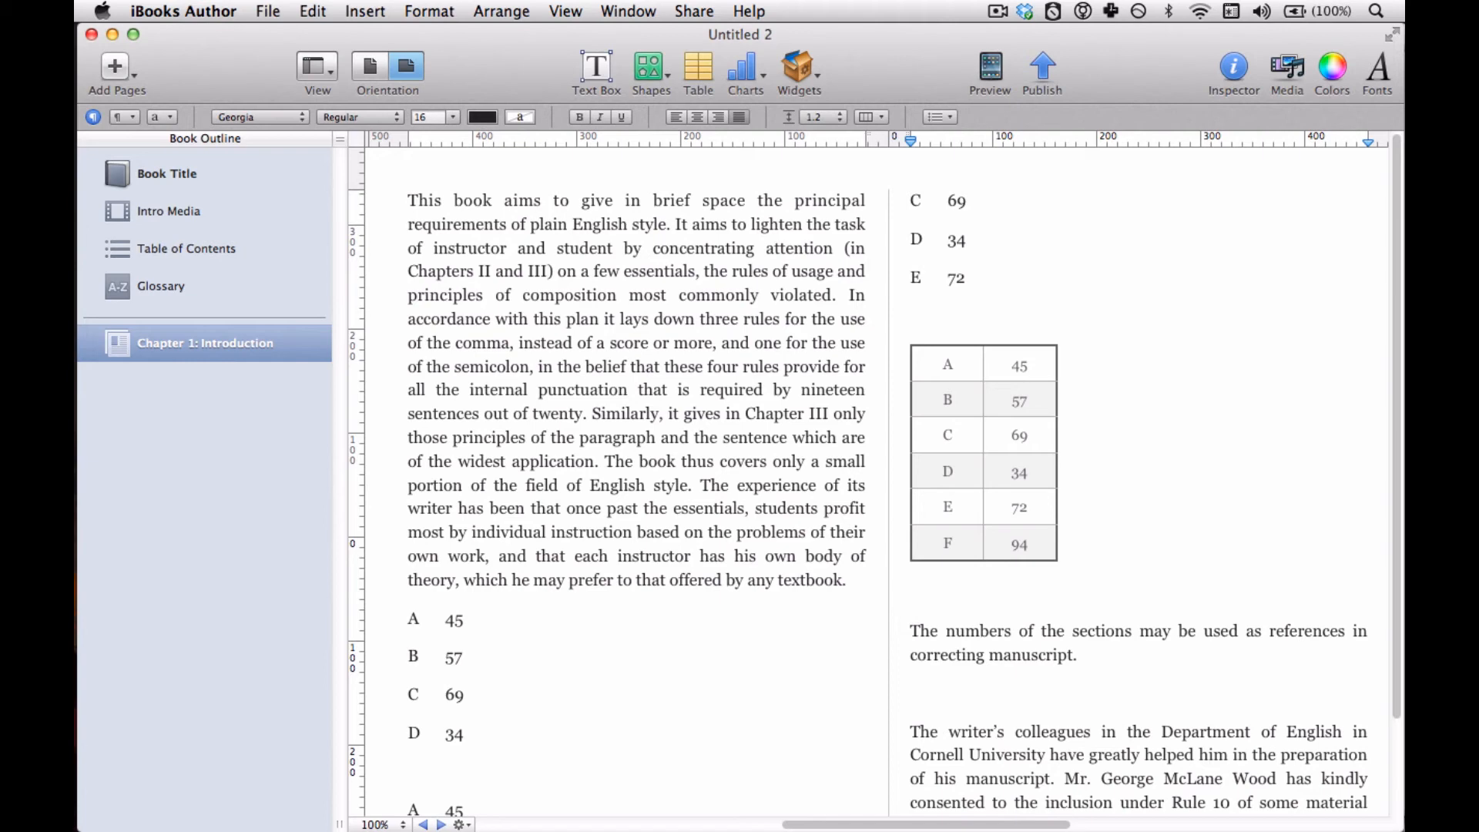
# Step: Switch to Excel to review the copied source cells, and return to iBooks Author
pyautogui.press('super+Tab')
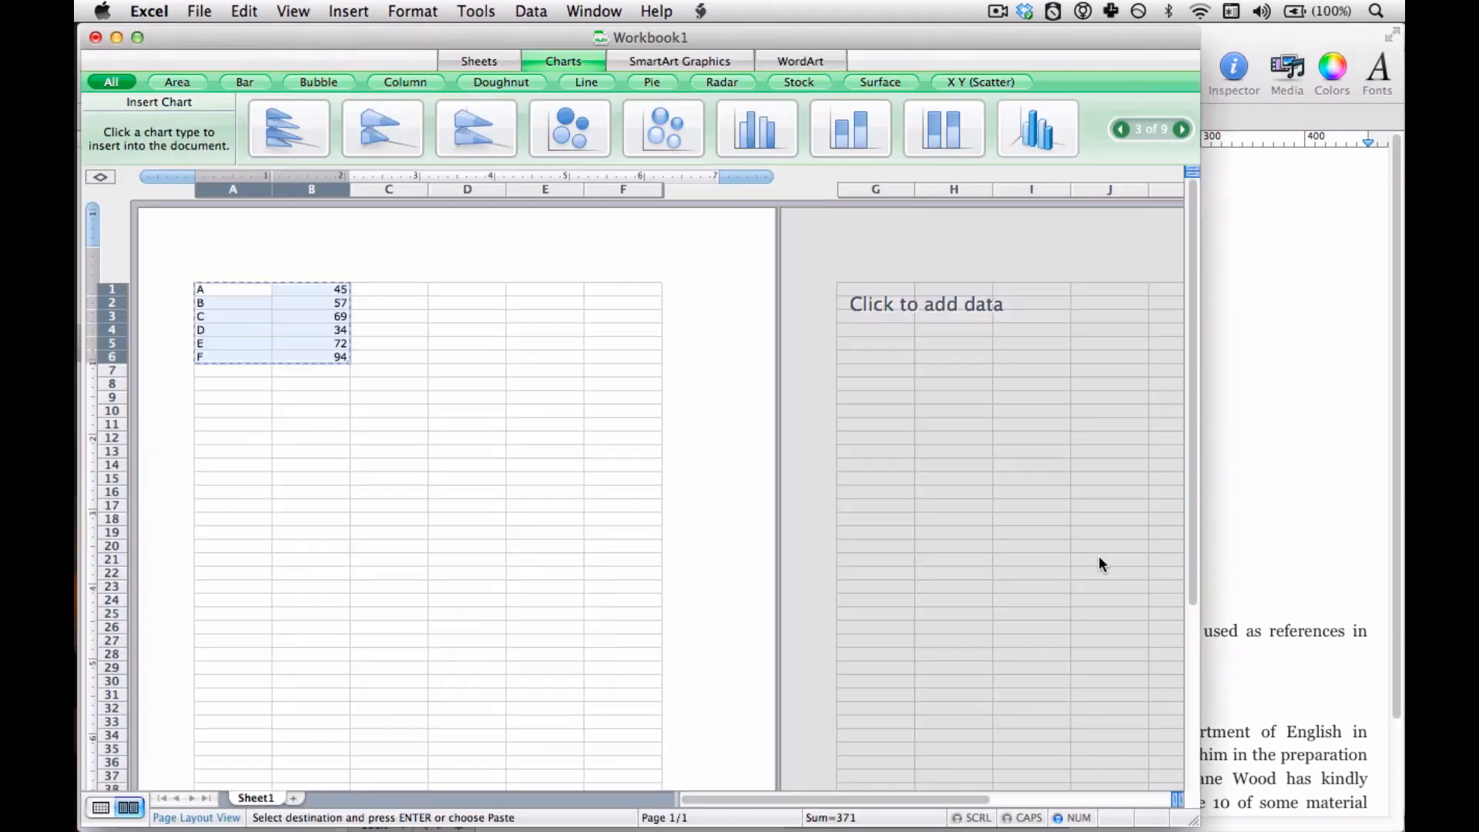
pyautogui.press('super+Tab')
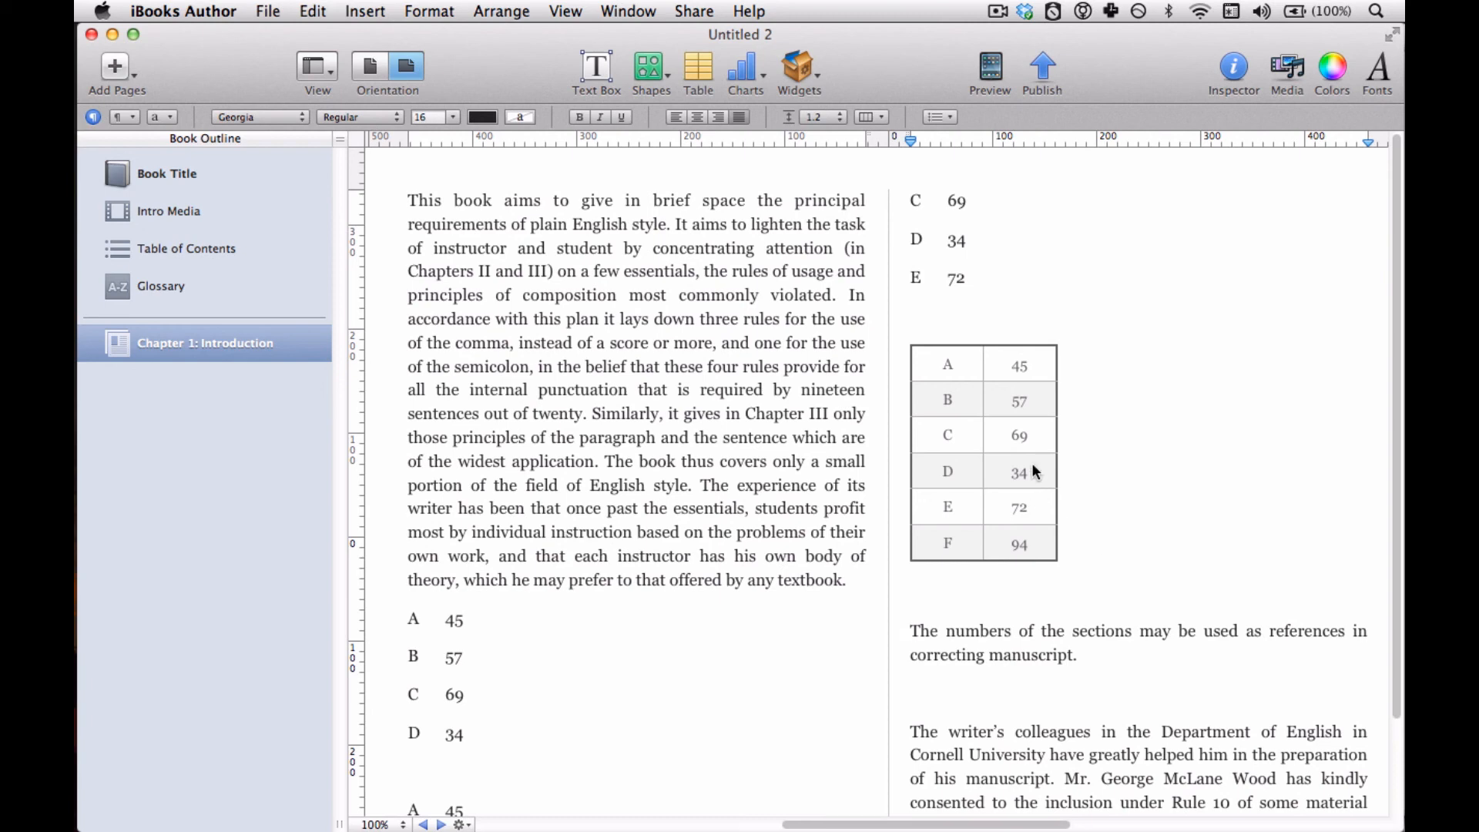
# Step: Open the table settings in the Inspector for the pasted six-row table and switch Alternating Row Color off and back on
pyautogui.click(956, 369)
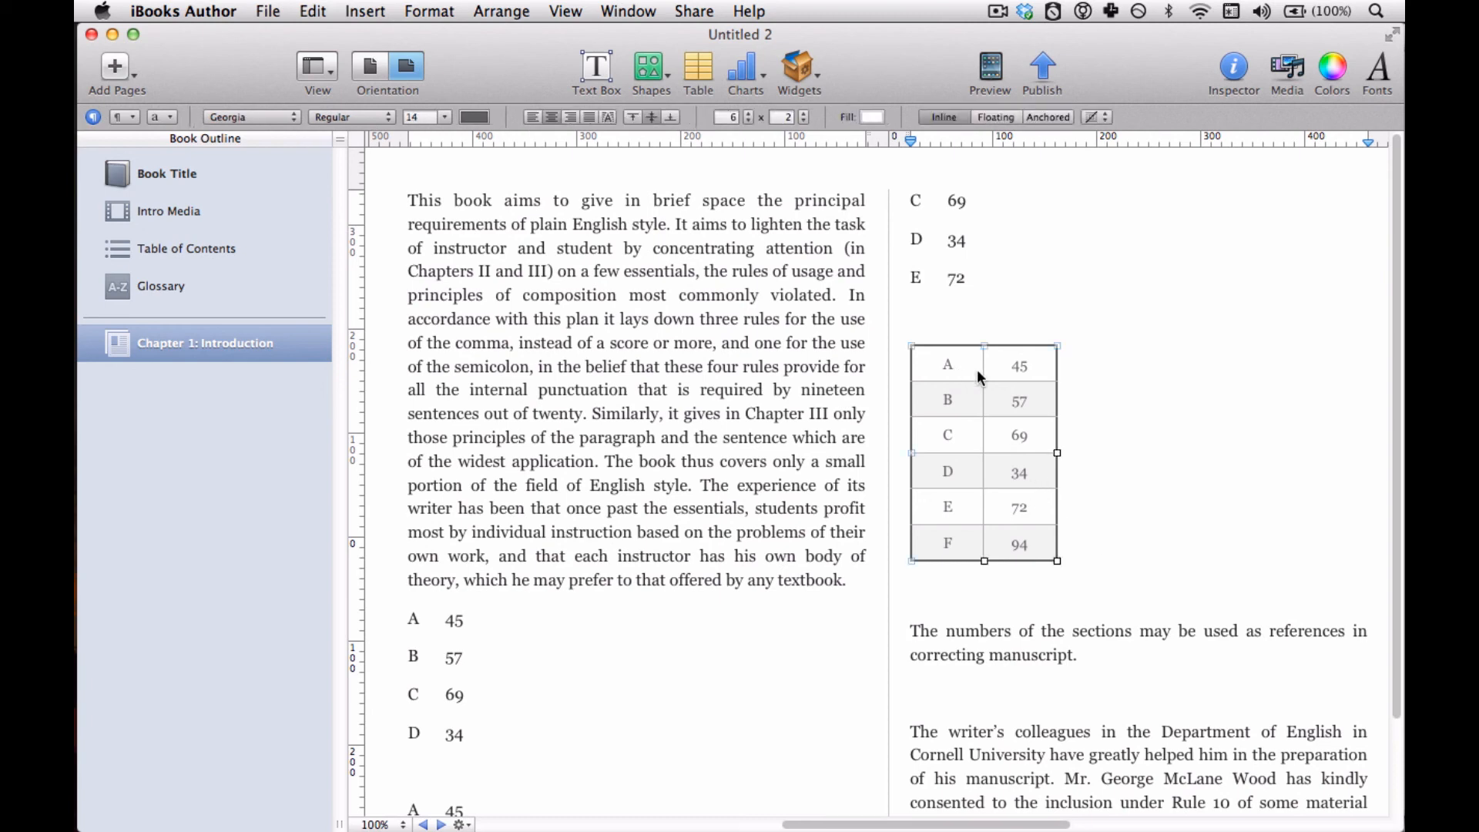
pyautogui.click(1234, 68)
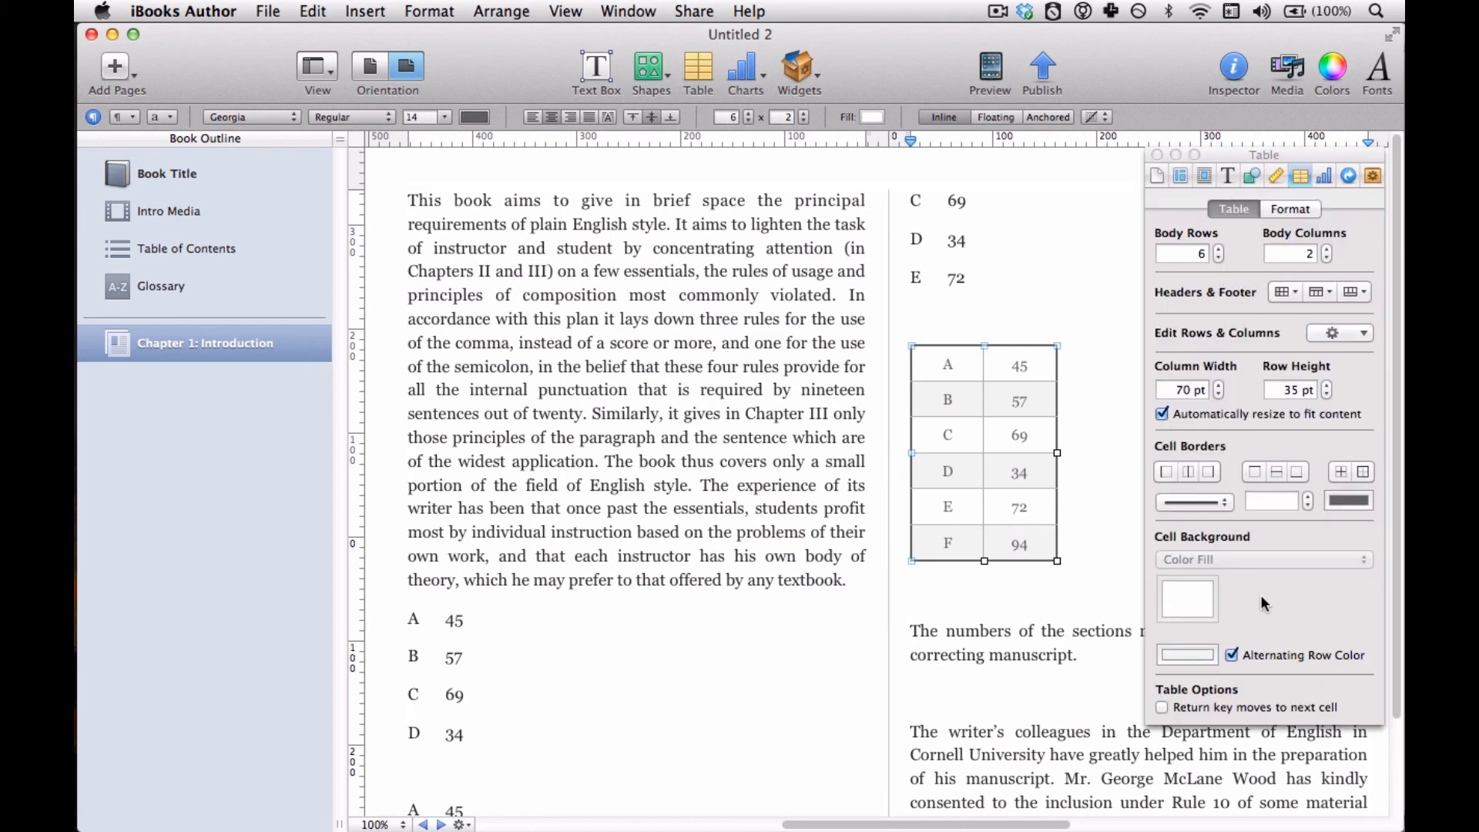
pyautogui.click(1259, 657)
pyautogui.click(1260, 655)
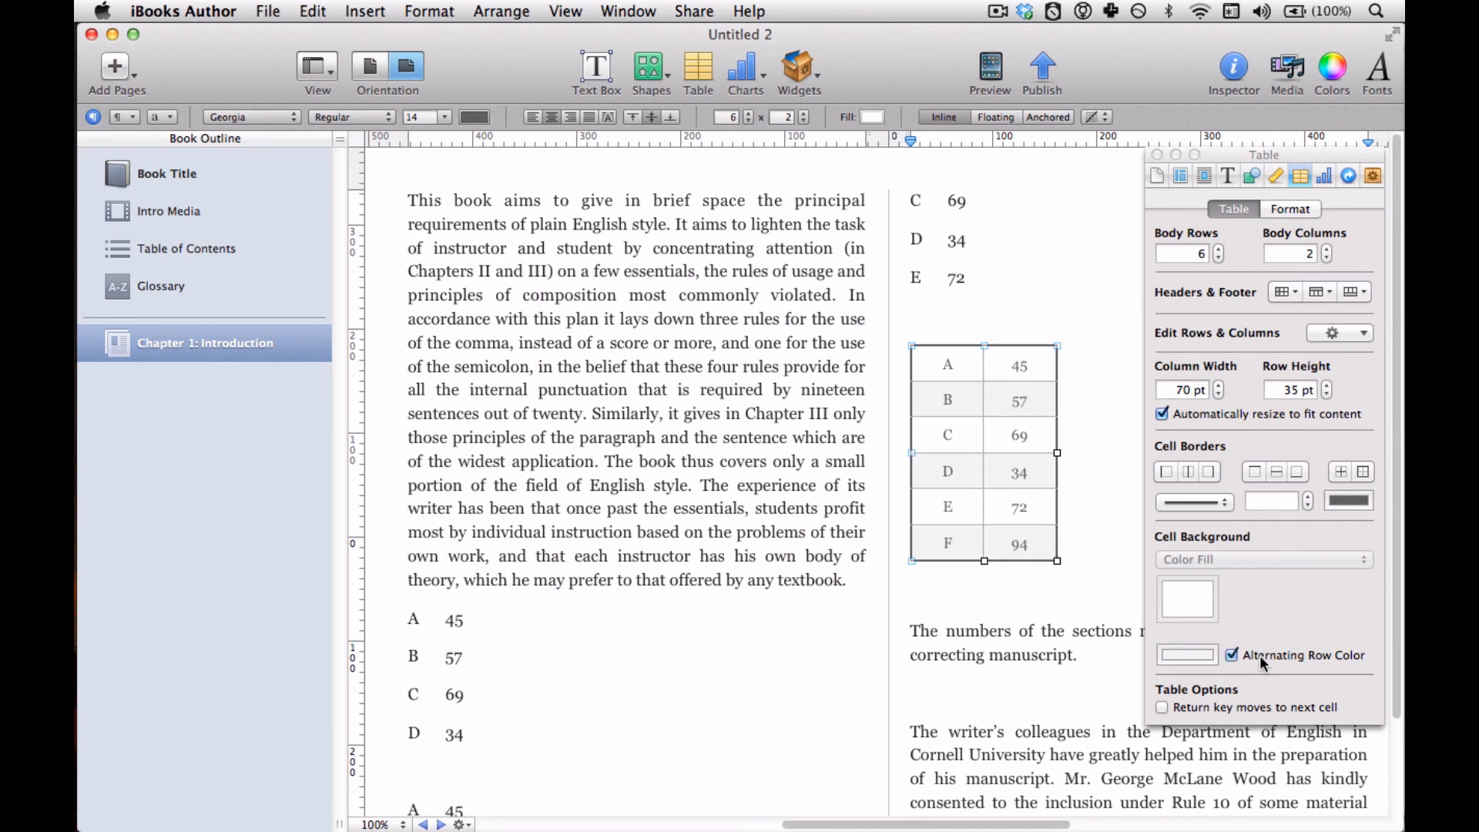